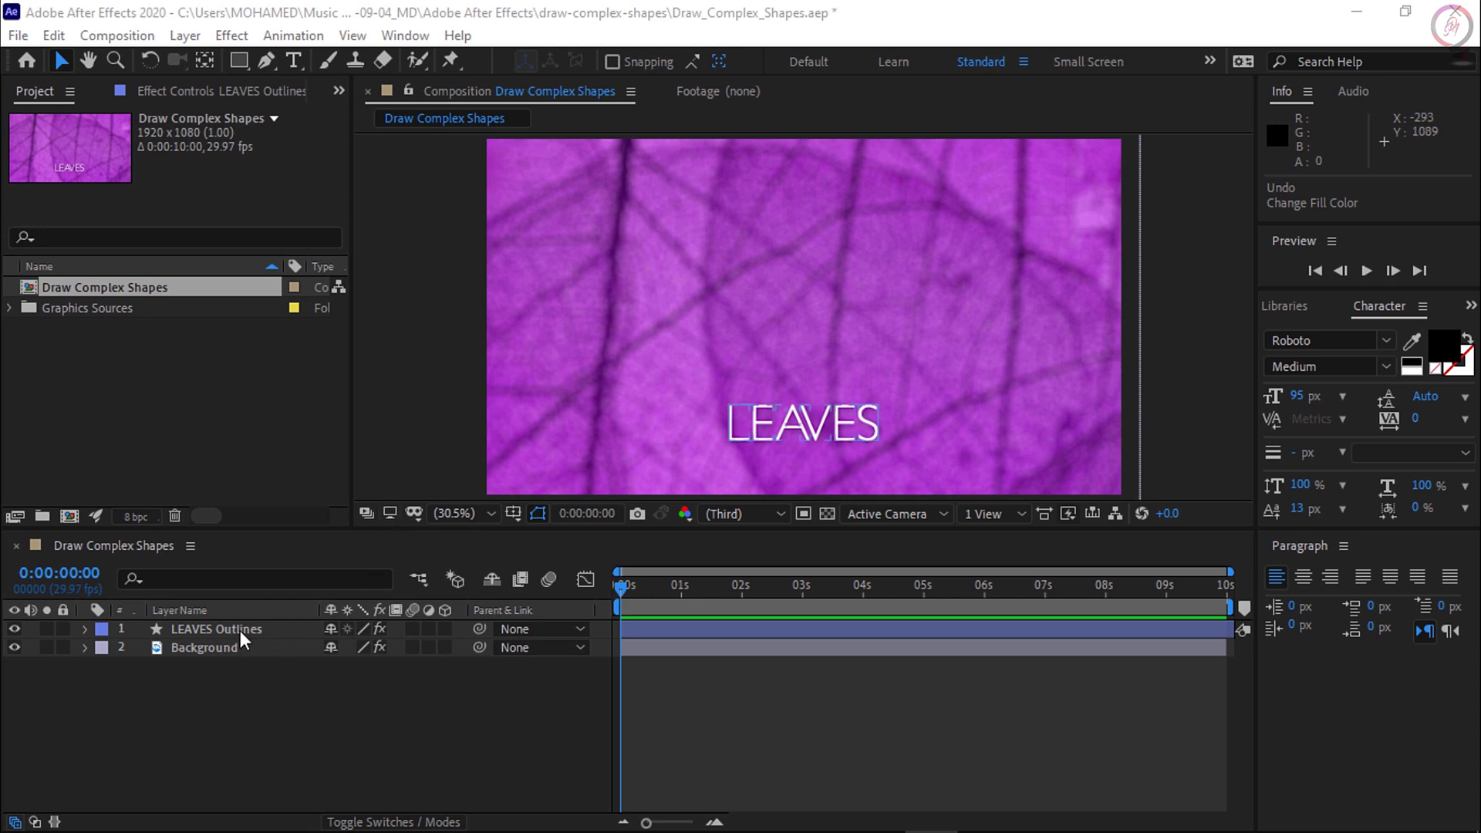
Select the standard Pen tool for drawing freeform shape paths.
{"action": "left_click", "coordinate": [266, 724]}
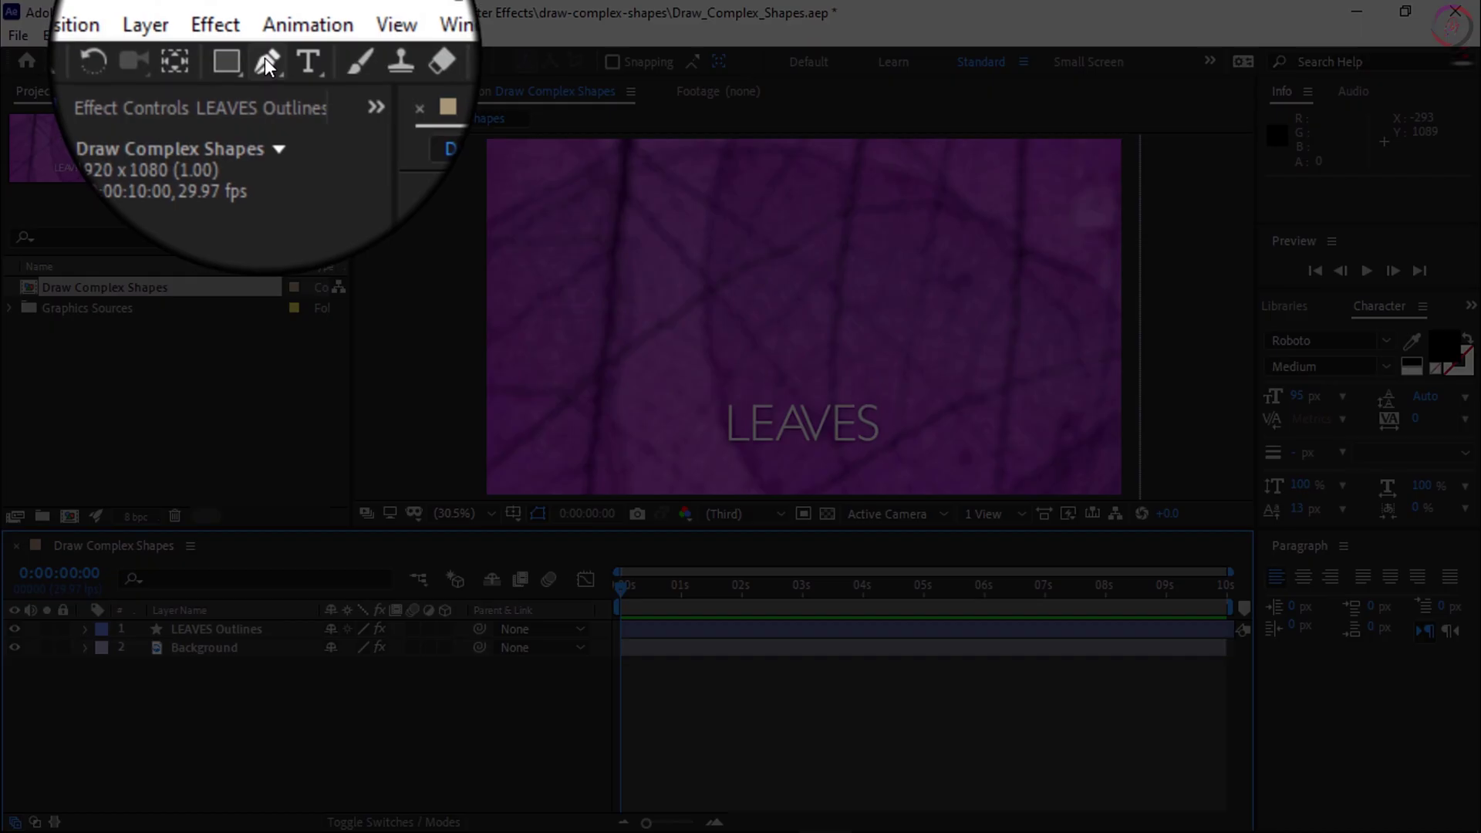
{"action": "left_click", "coordinate": [266, 60]}
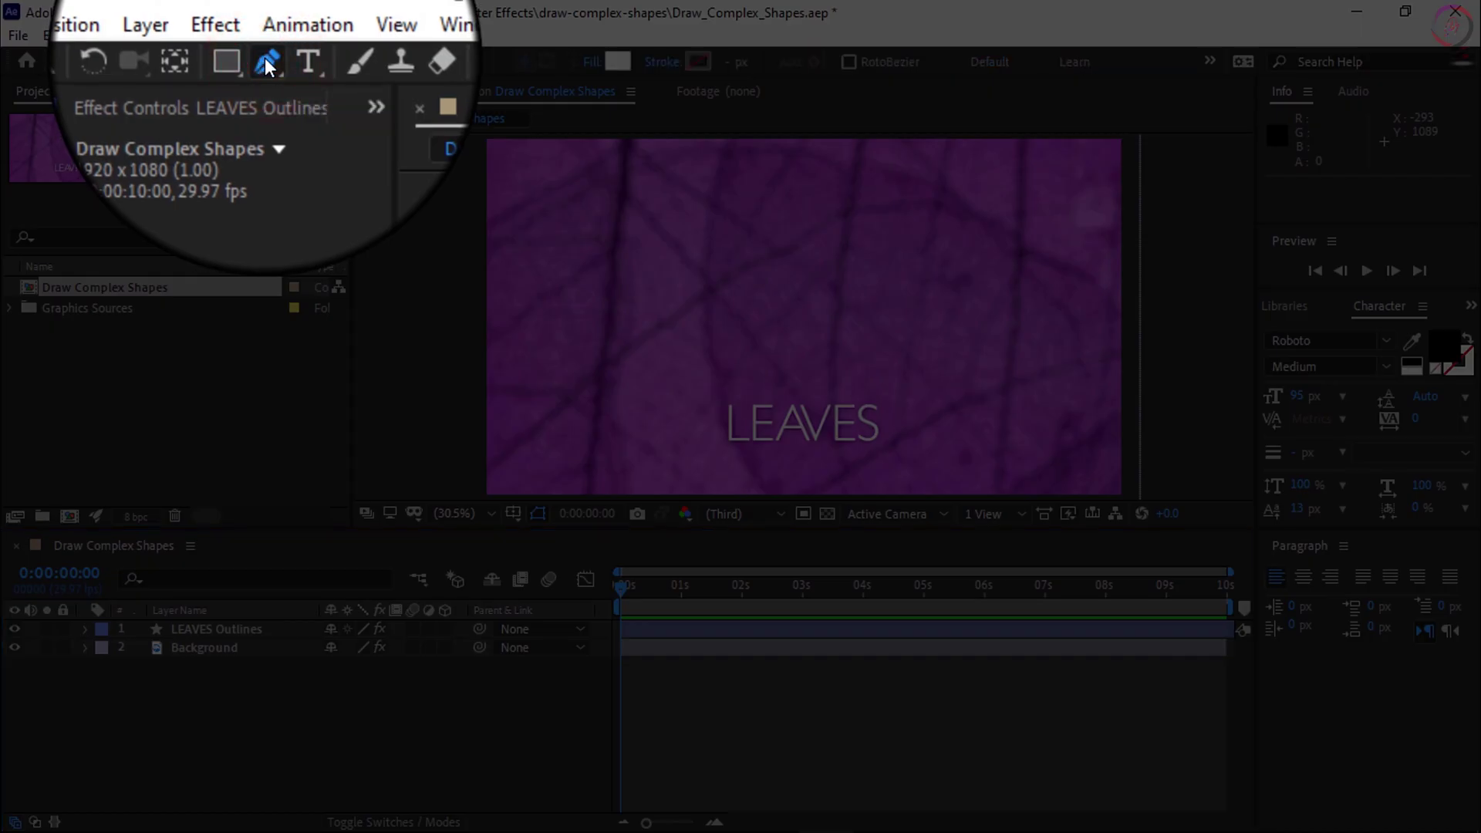
{"action": "left_click", "coordinate": [265, 58]}
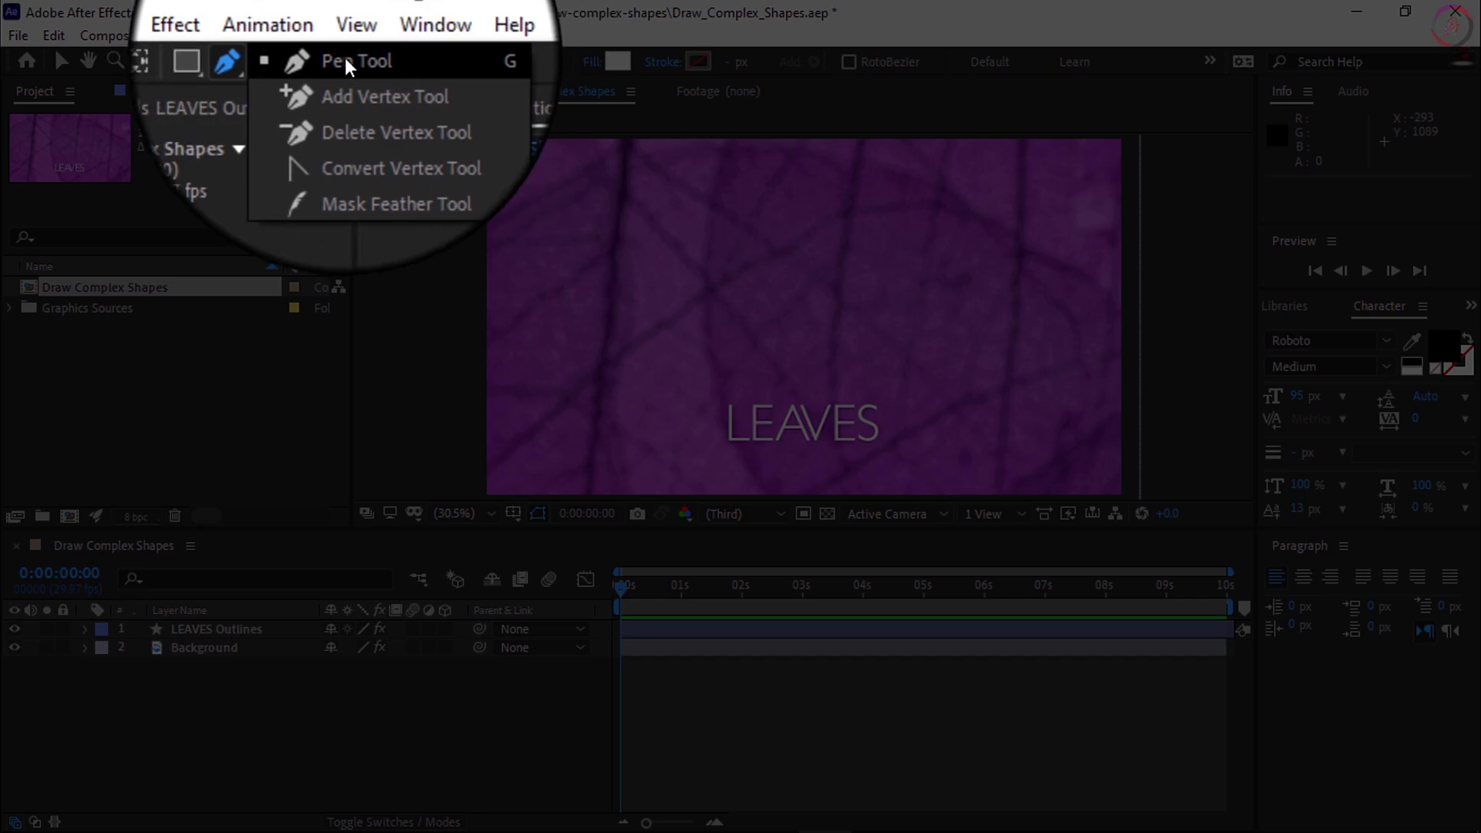
{"action": "left_click", "coordinate": [344, 59]}
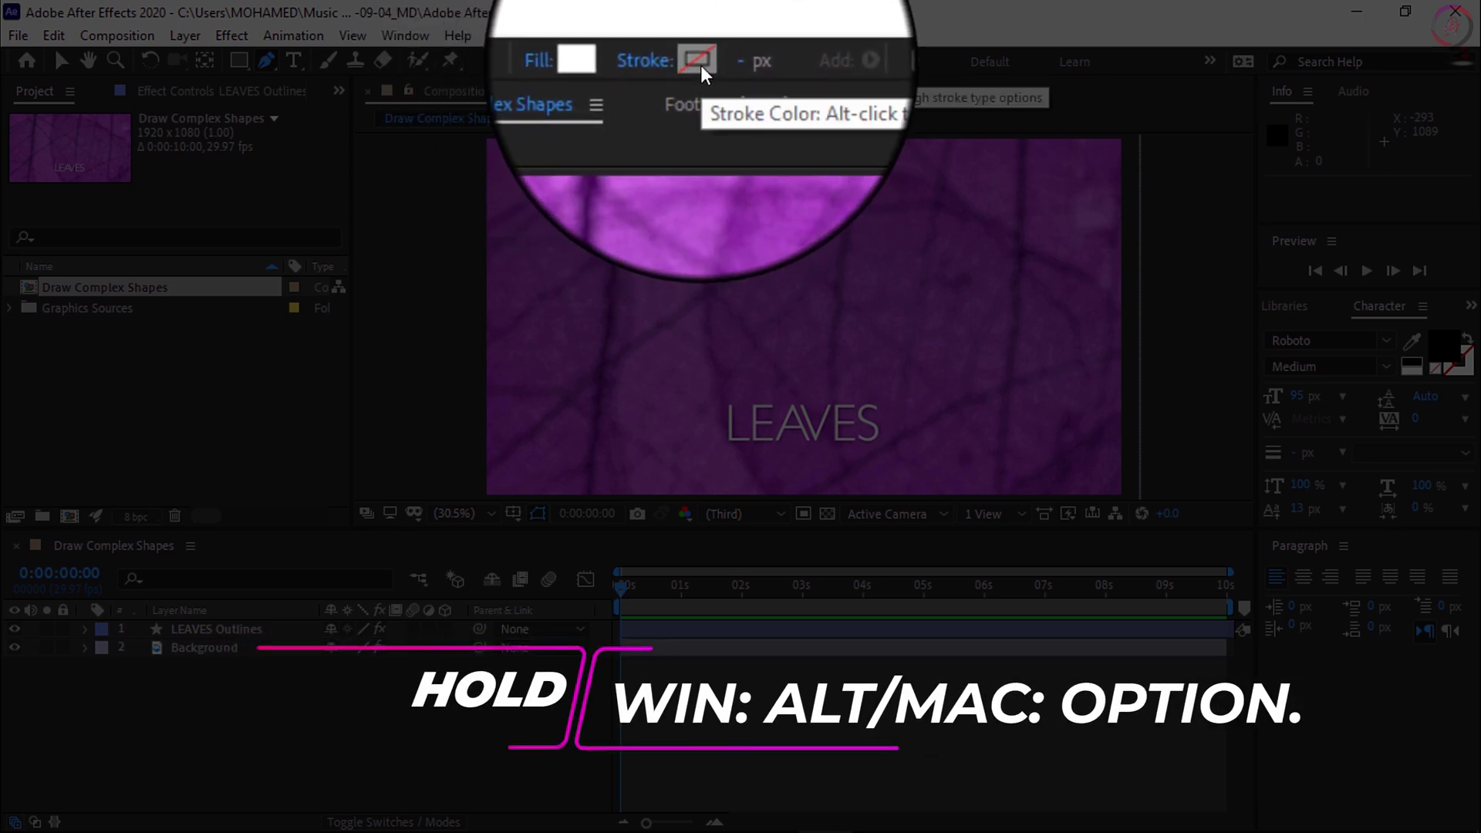
Set the shape stroke to None and the fill to white FFFFFF.
{"action": "left_click", "coordinate": [697, 58], "text": "alt"}
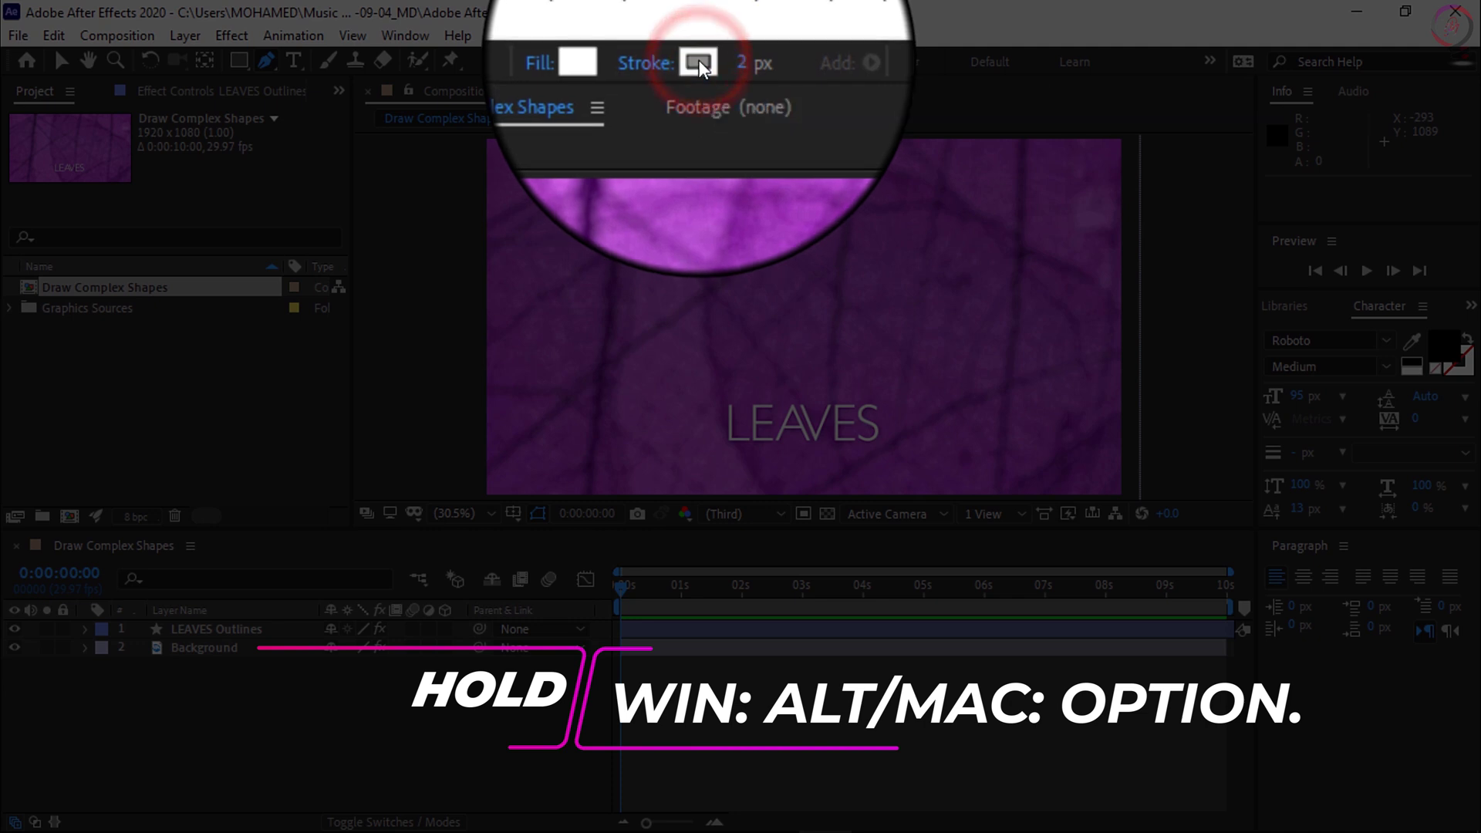
{"action": "left_click", "coordinate": [697, 58], "text": "alt"}
{"action": "left_click", "coordinate": [697, 59], "text": "alt"}
{"action": "left_click", "coordinate": [697, 59], "text": "alt"}
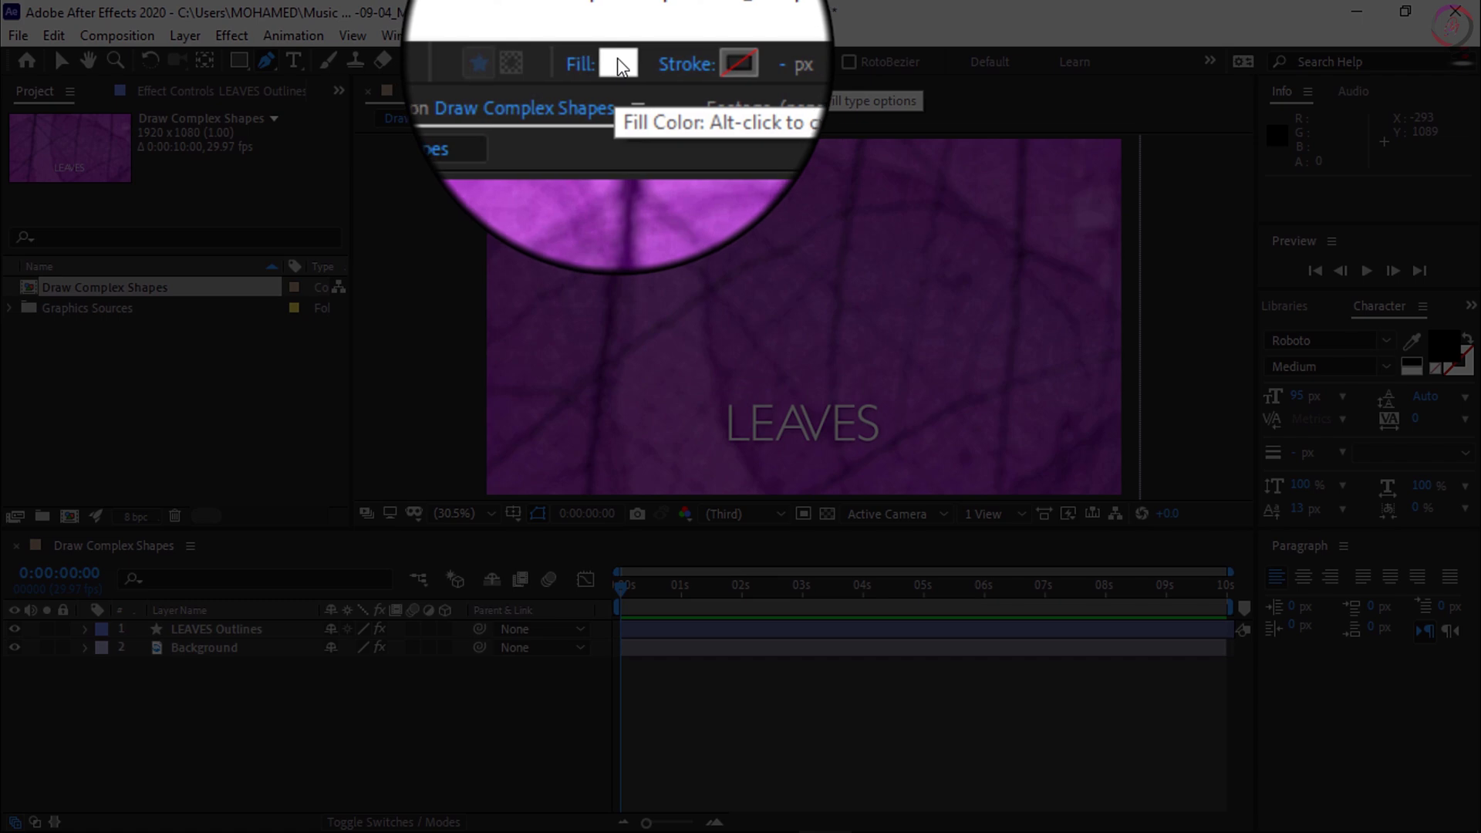
{"action": "left_click", "coordinate": [618, 61]}
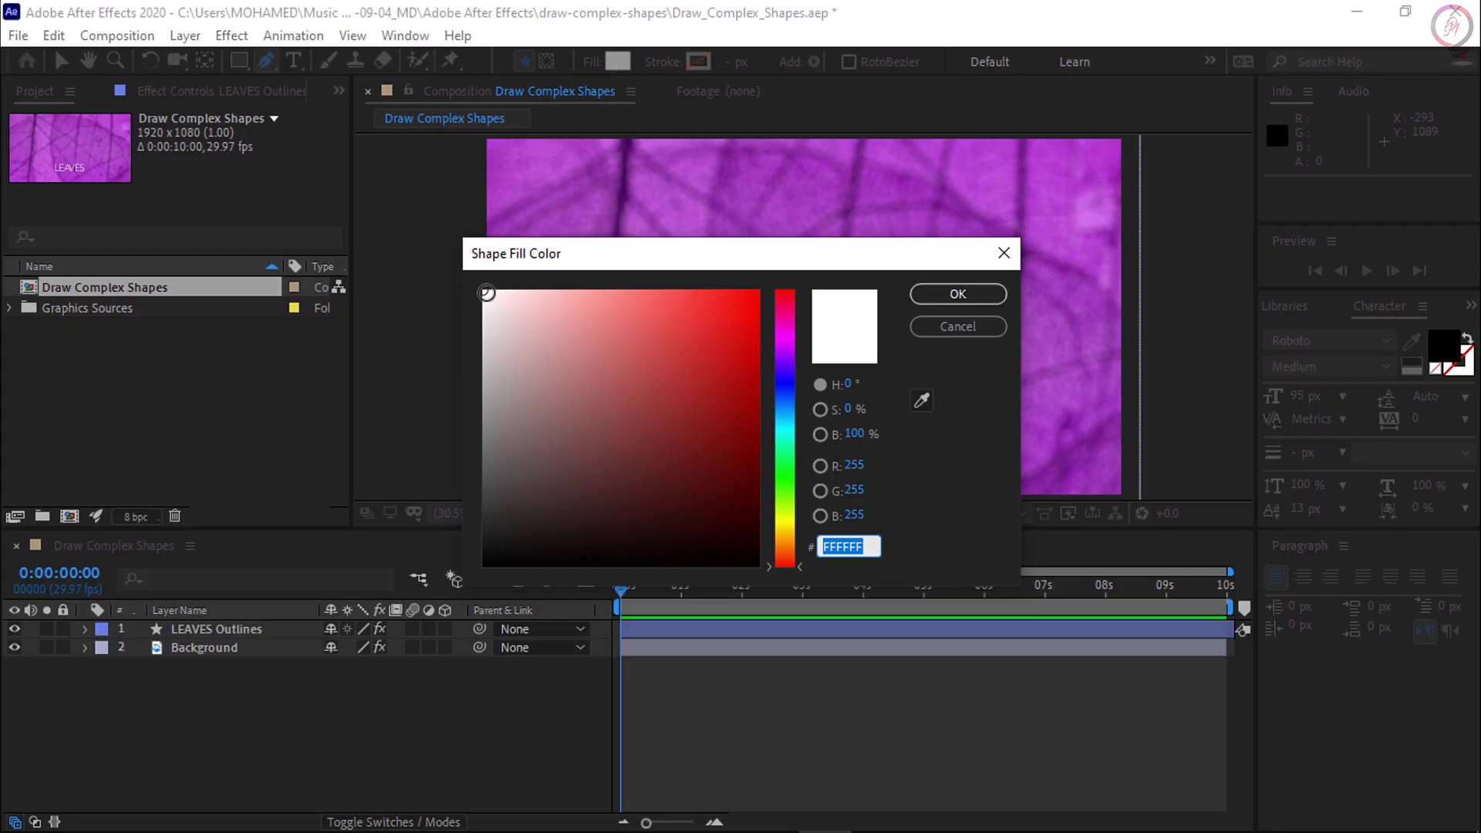
{"action": "left_click", "coordinate": [958, 294]}
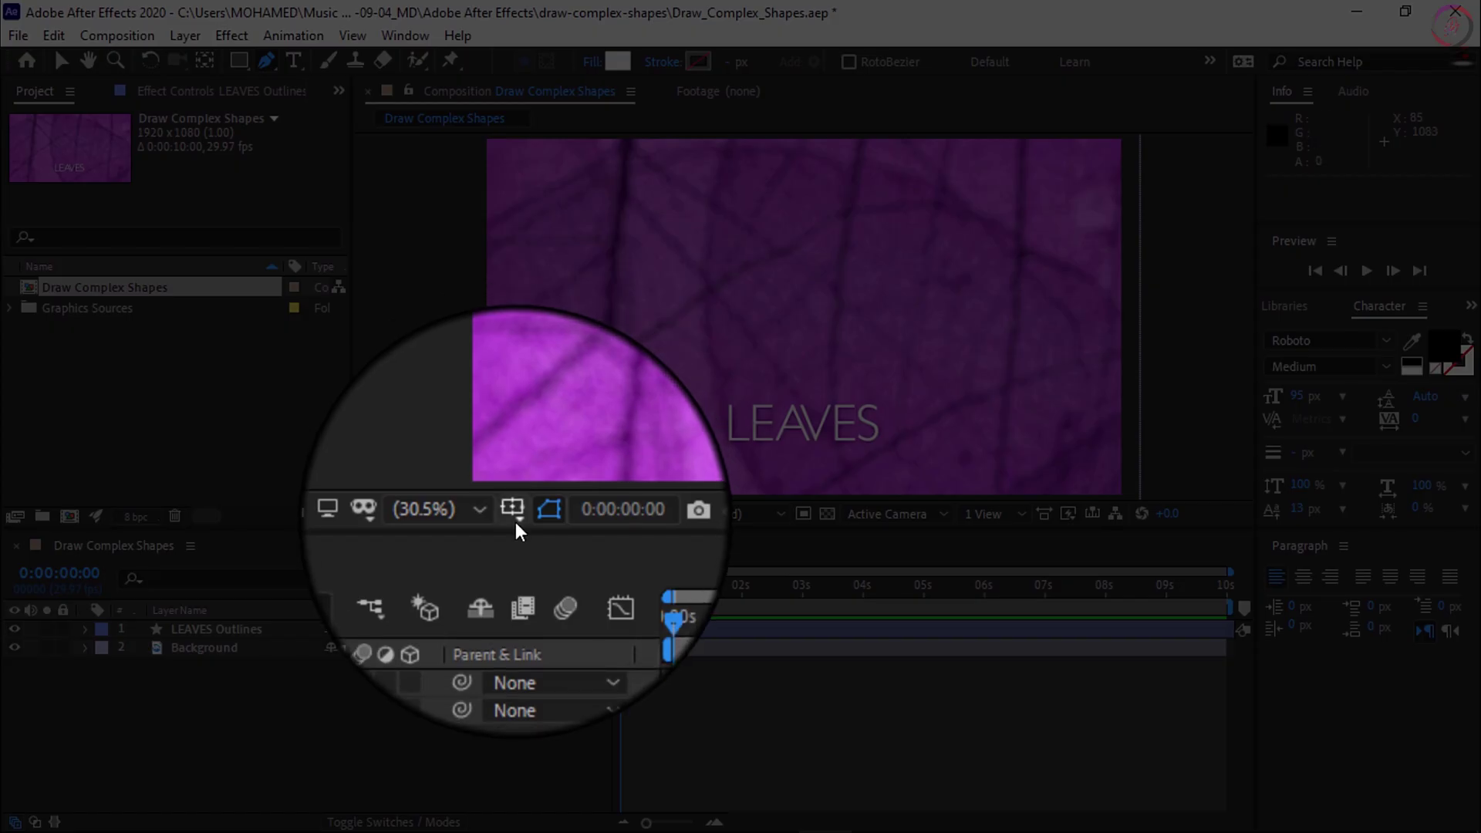
Turn on Title/Action Safe guides, zoom in, and place the first Pen point above centre.
{"action": "left_click", "coordinate": [513, 510]}
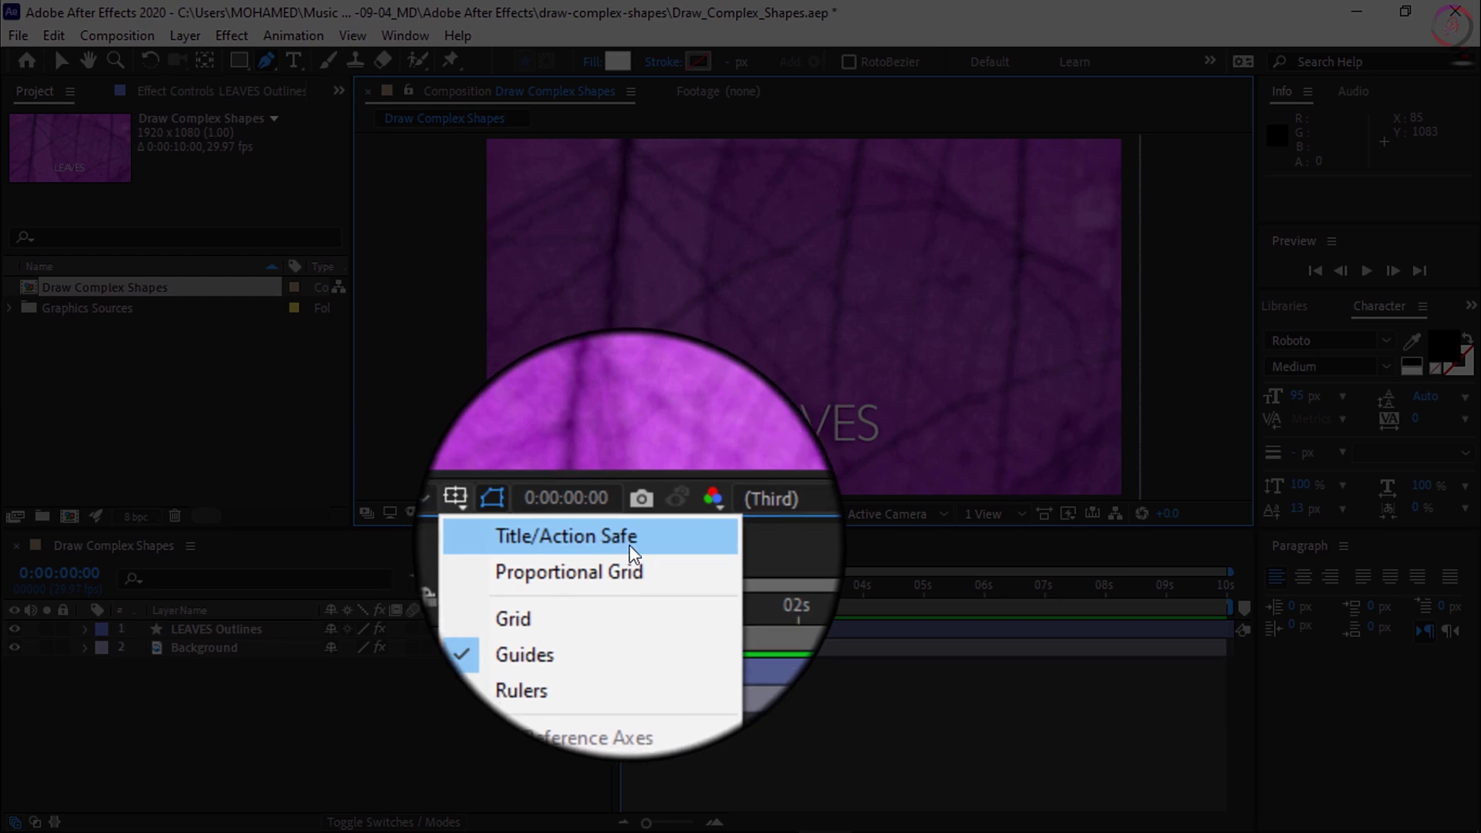
{"action": "left_click", "coordinate": [521, 539]}
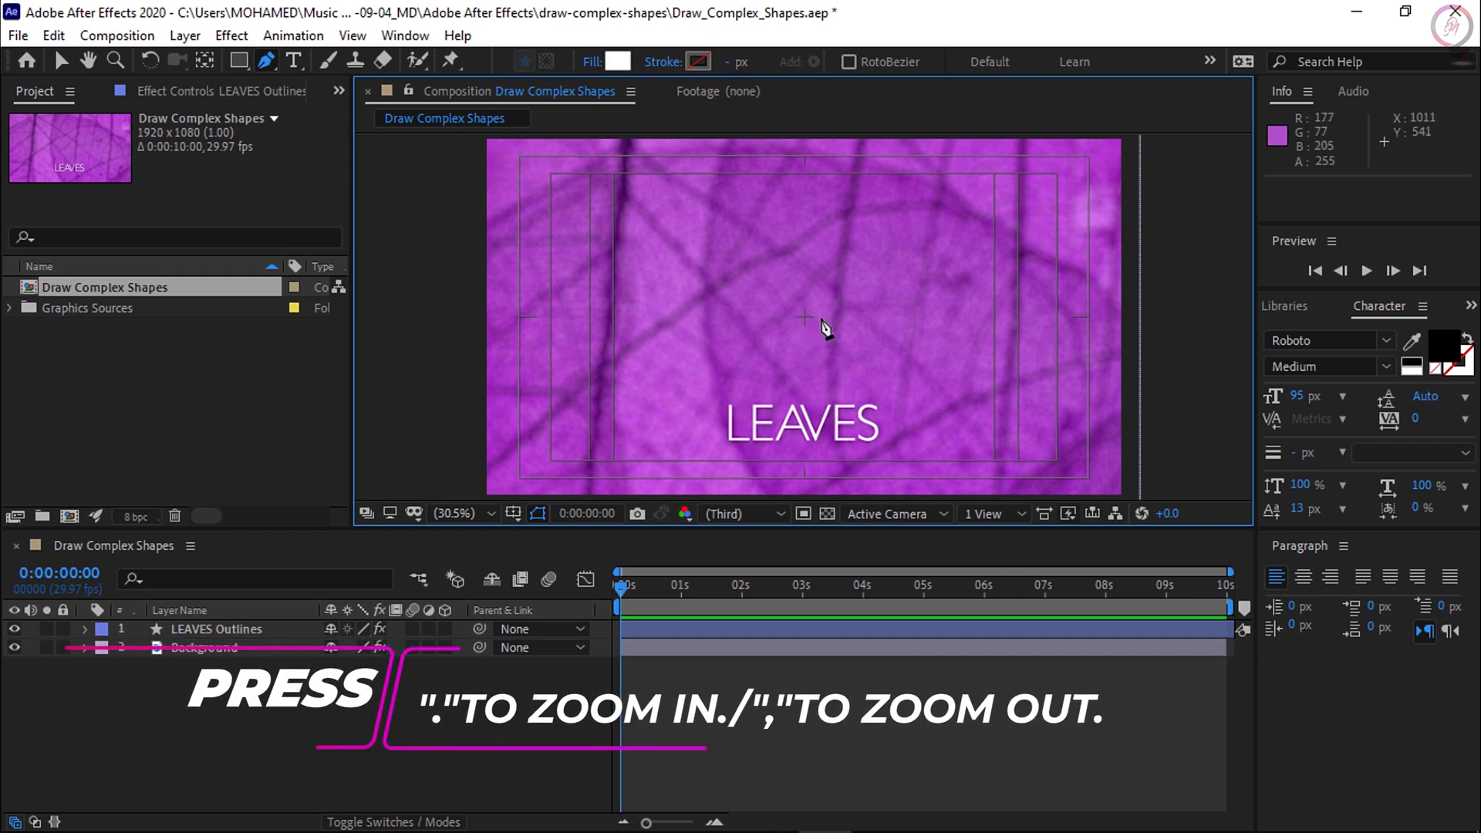
{"action": "key", "text": "period"}
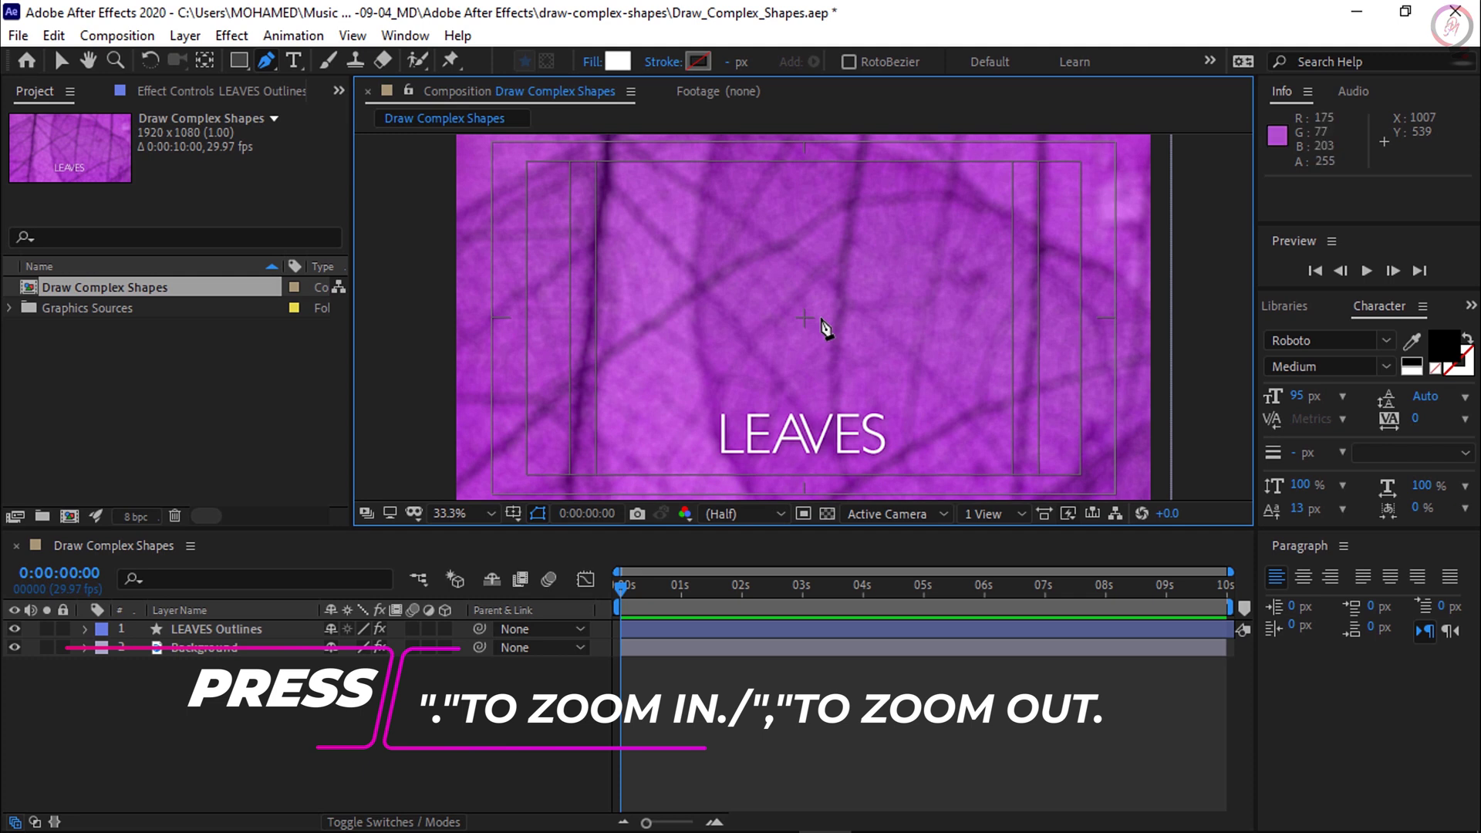
{"action": "left_click", "coordinate": [803, 235]}
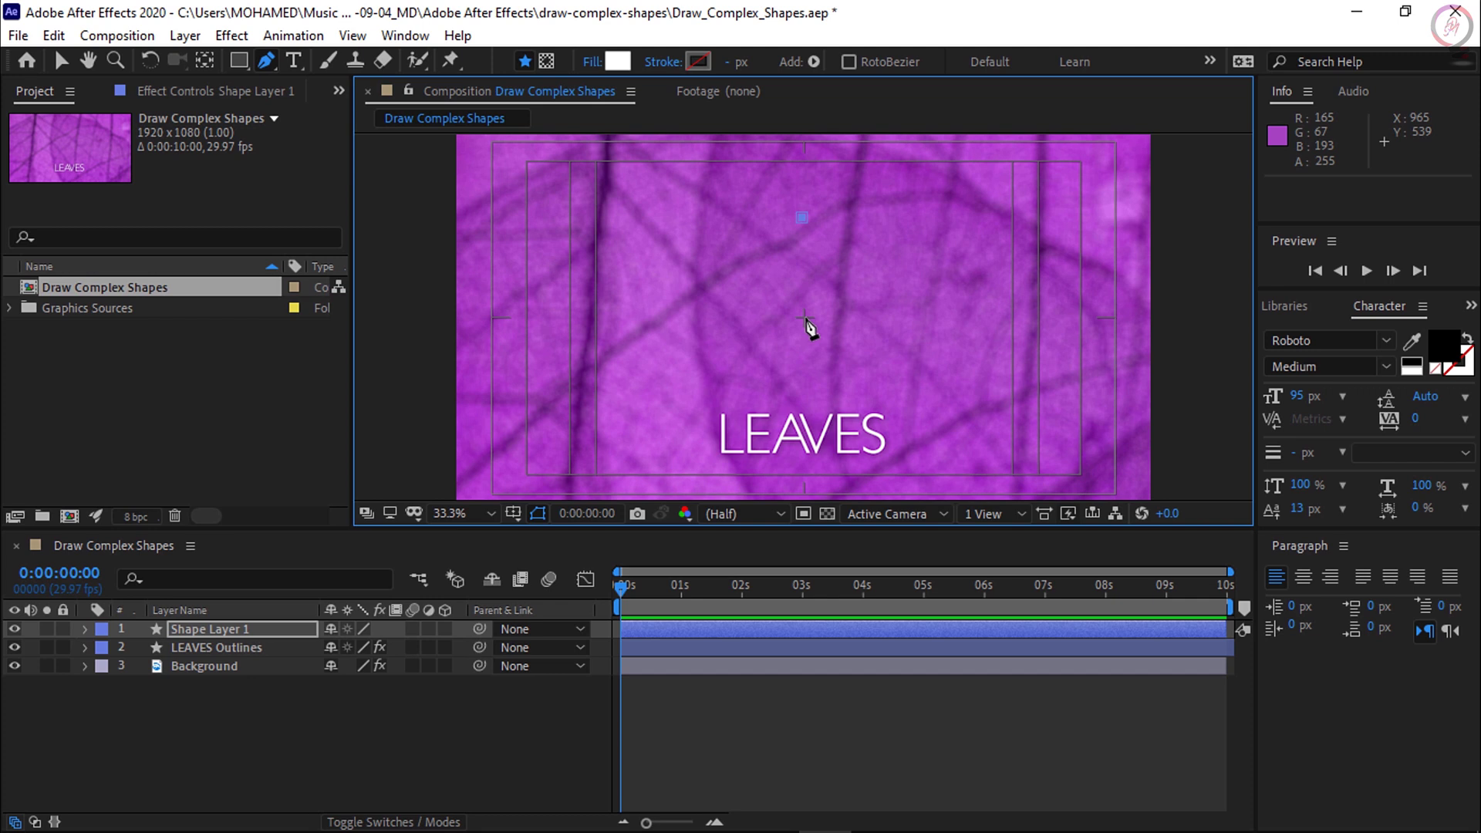
Drag a curved bottom point, close the path into a teardrop, and adjust its bottom curve.
{"action": "left_click_drag", "start_coordinate": [805, 317], "coordinate": [886, 317]}
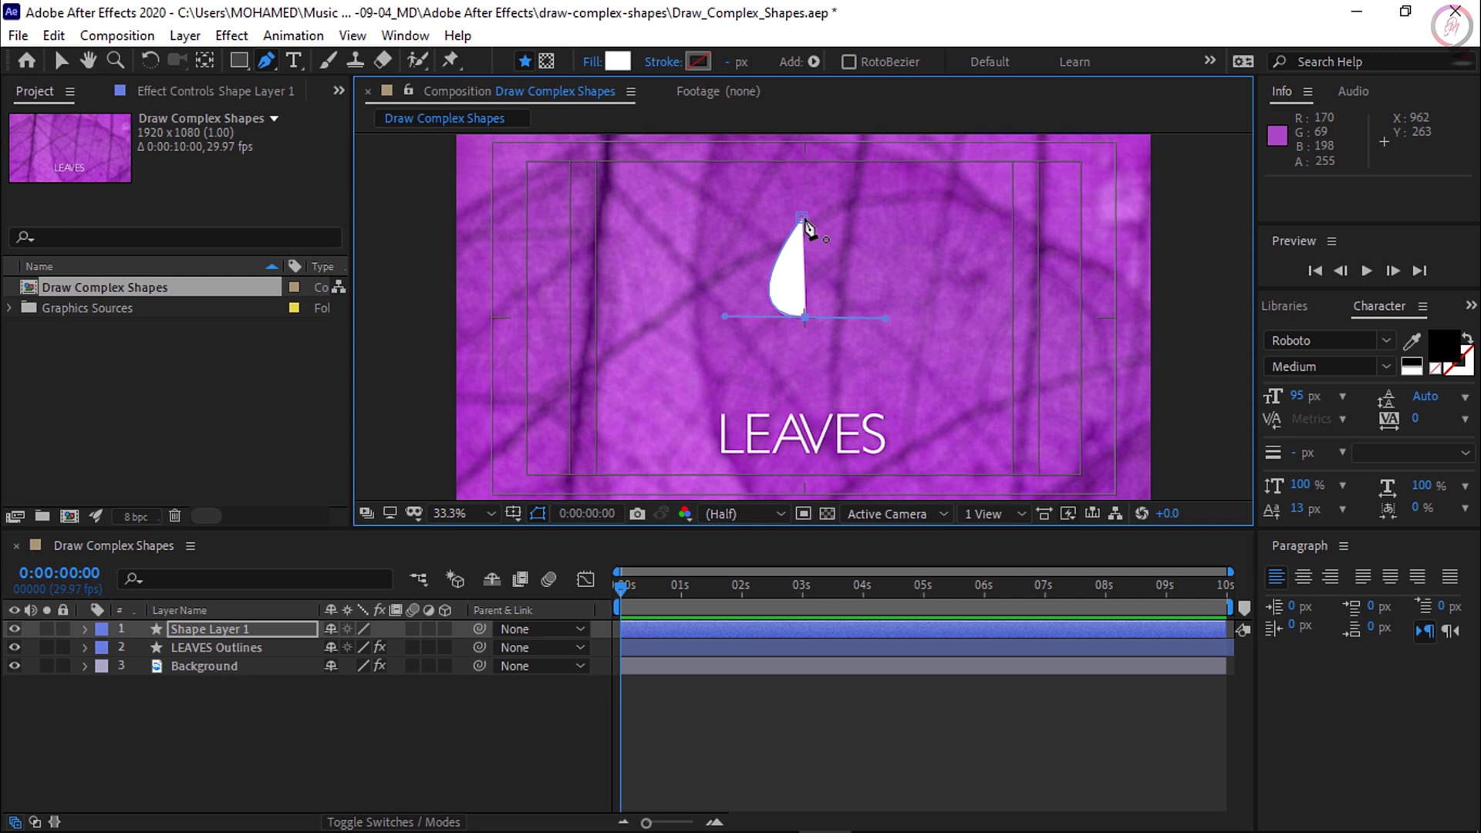
{"action": "left_click", "coordinate": [804, 223]}
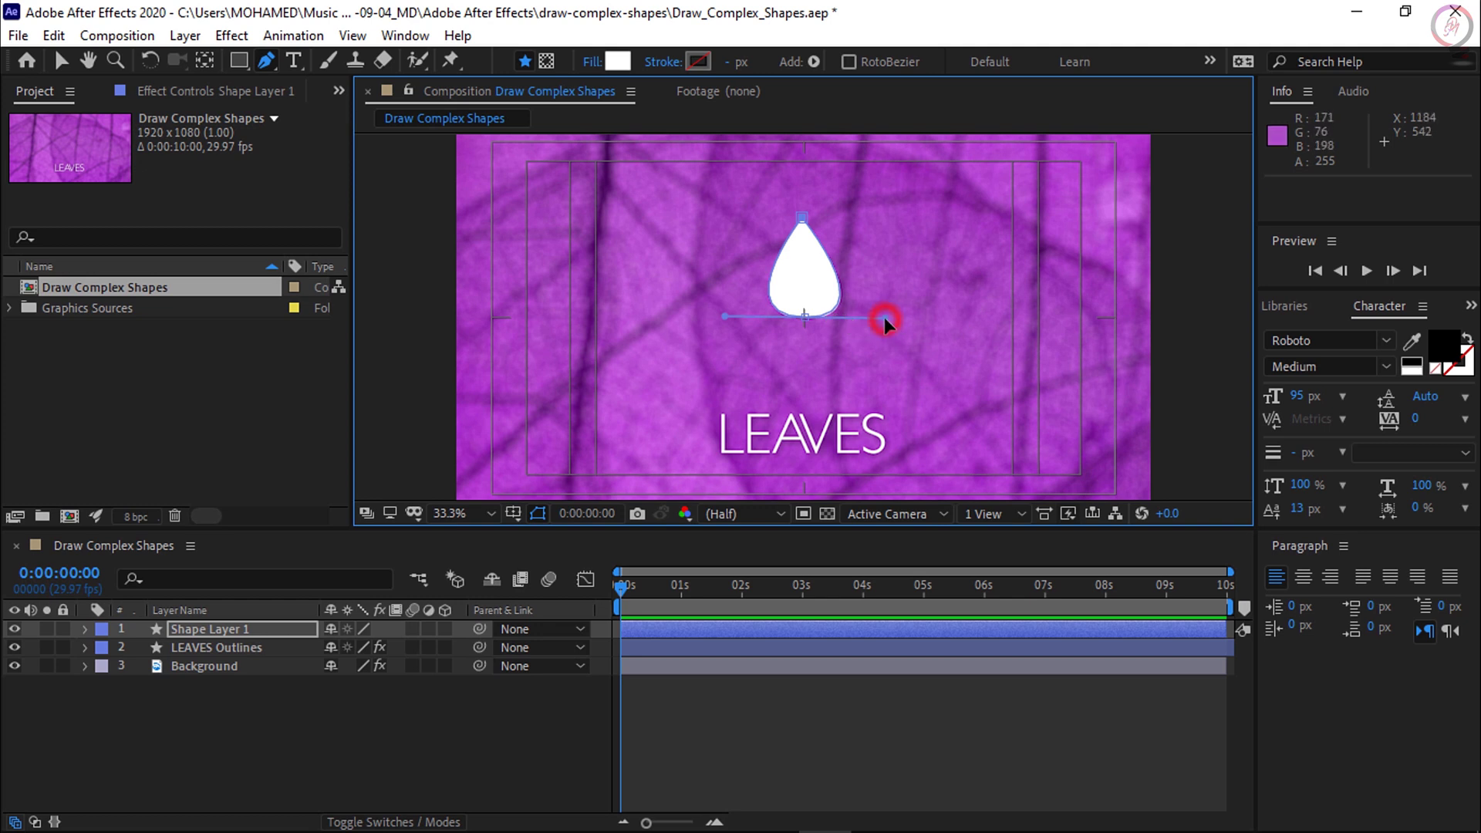
{"action": "left_click_drag", "start_coordinate": [883, 315], "coordinate": [886, 312]}
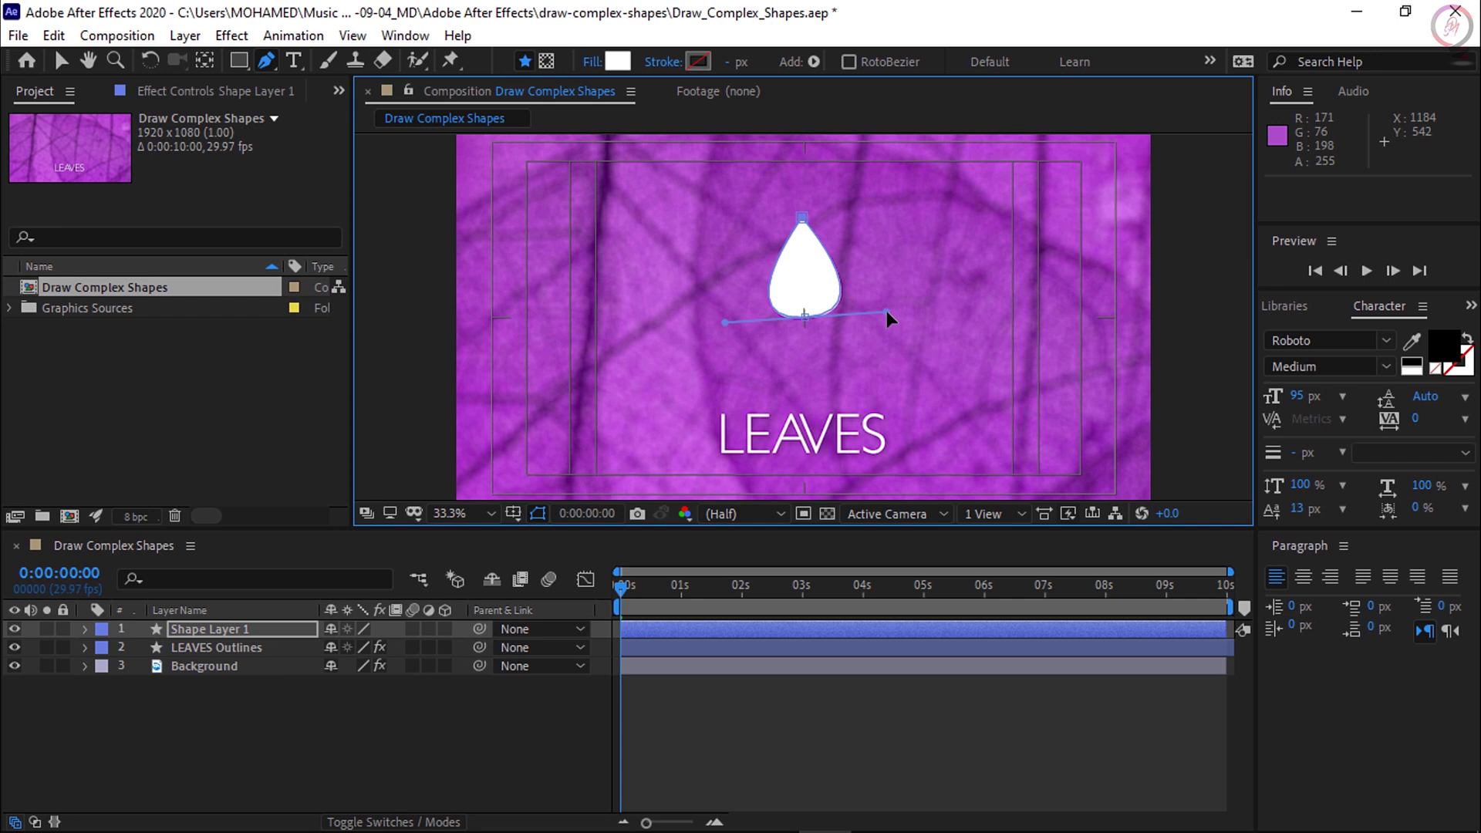
{"action": "left_click_drag", "start_coordinate": [886, 311], "coordinate": [806, 316]}
{"action": "key", "text": "v"}
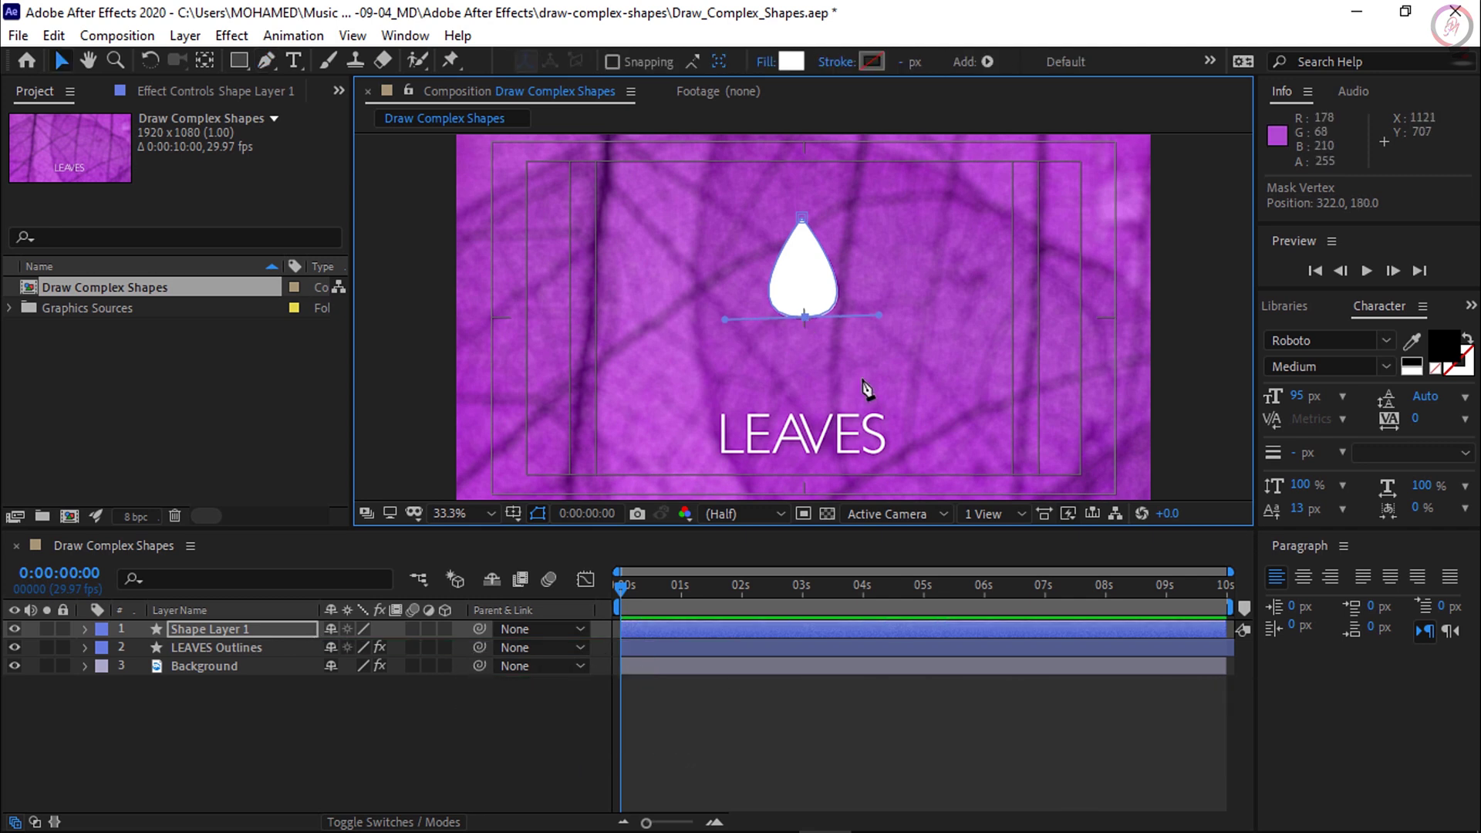
Reveal Shape Layer 1's contents and duplicate the Shape 1 group into Shape 2.
{"action": "left_click", "coordinate": [232, 631]}
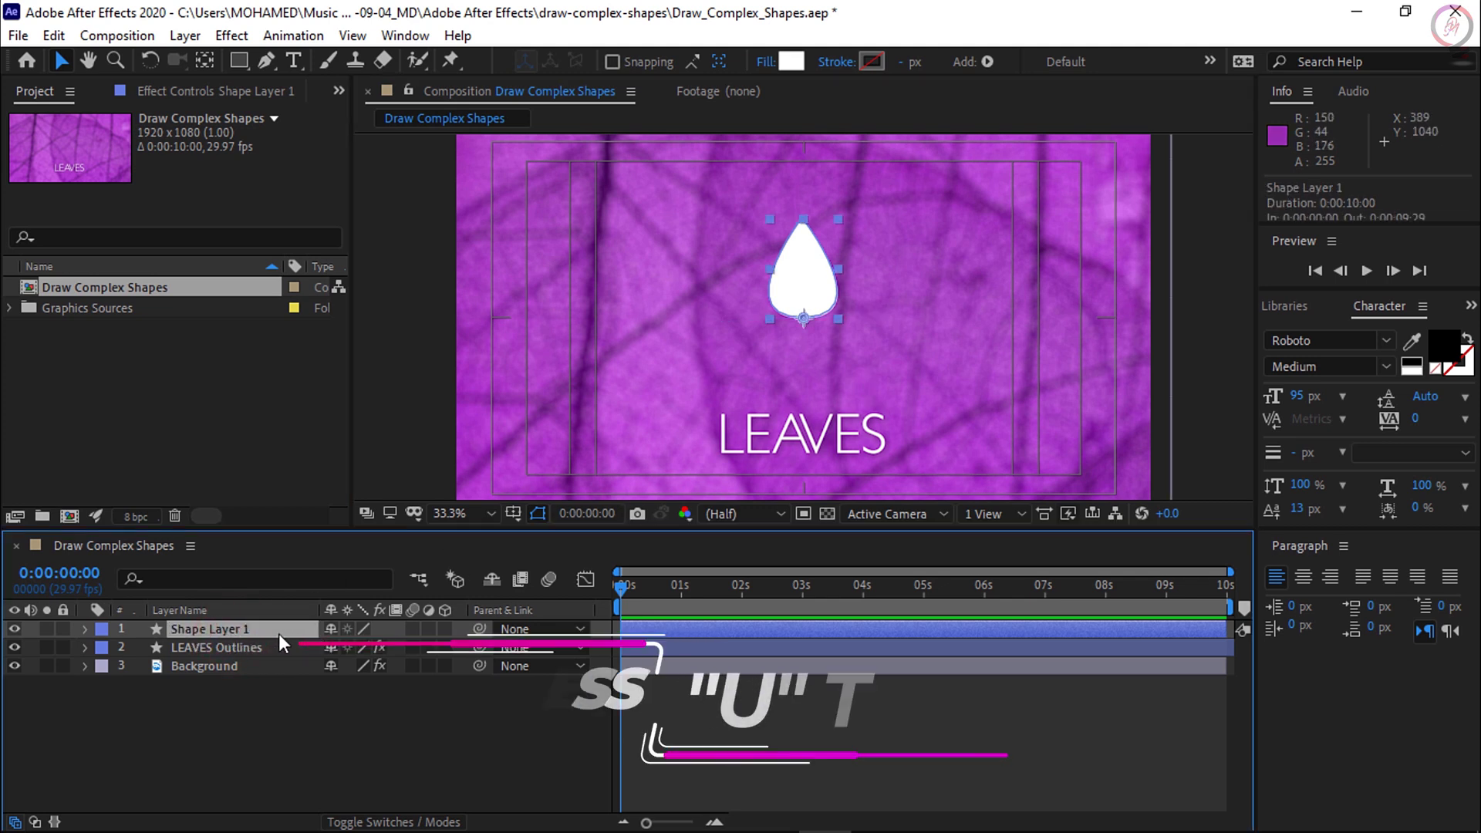
{"action": "key", "text": "u"}
{"action": "key", "text": "u"}
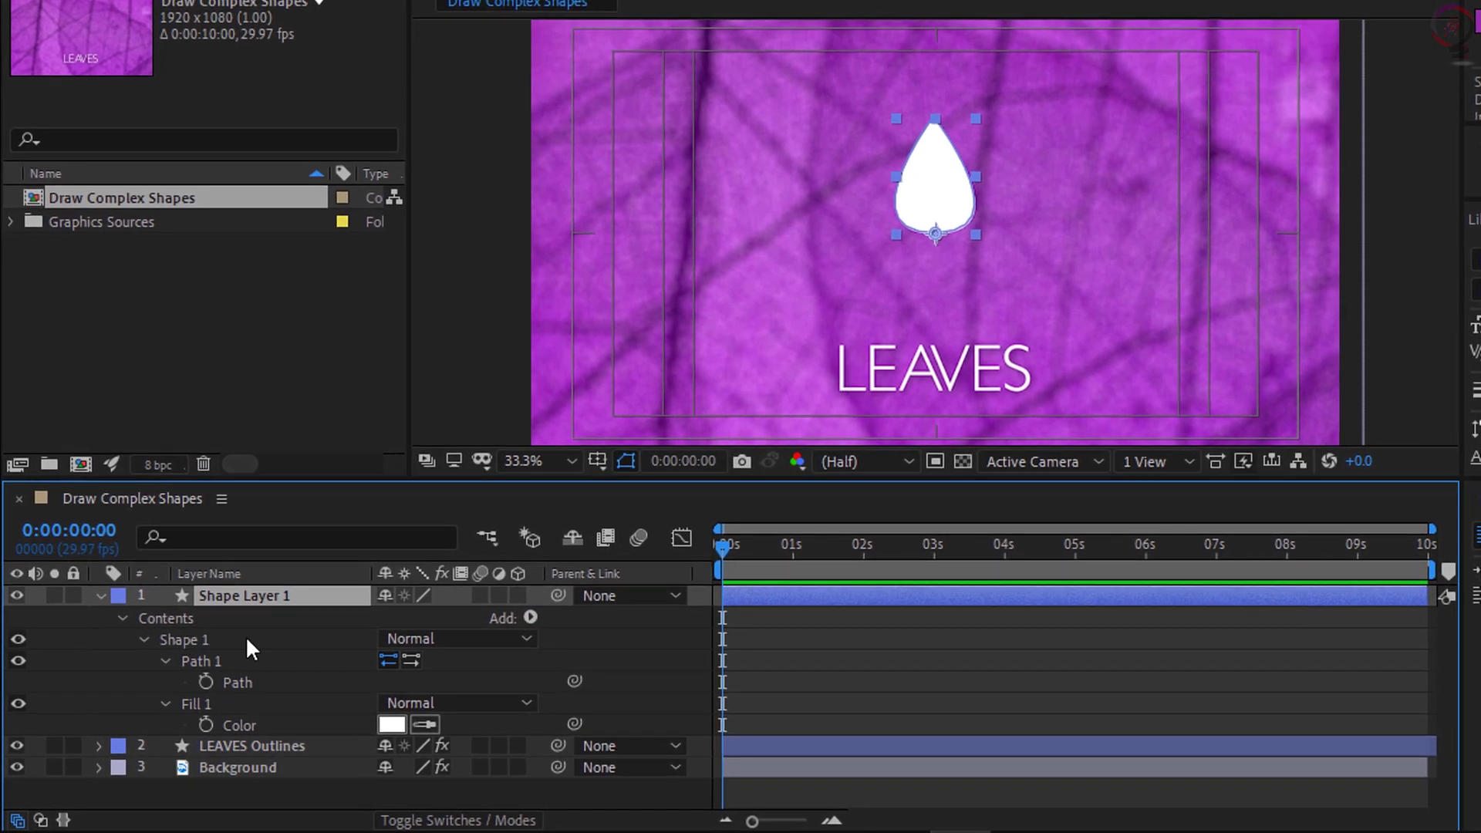
{"action": "left_click", "coordinate": [206, 639]}
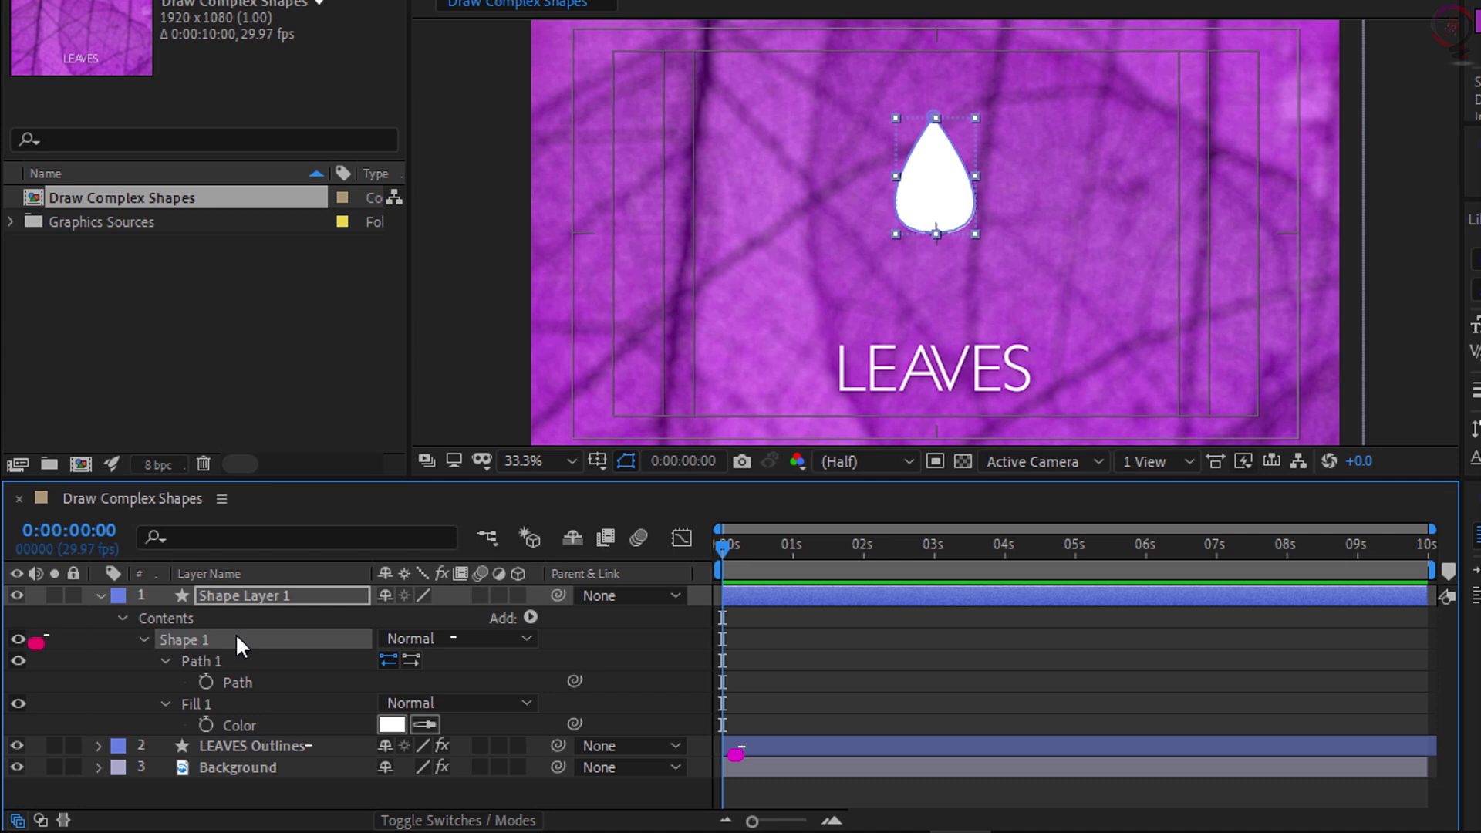
{"action": "key", "text": "comma"}
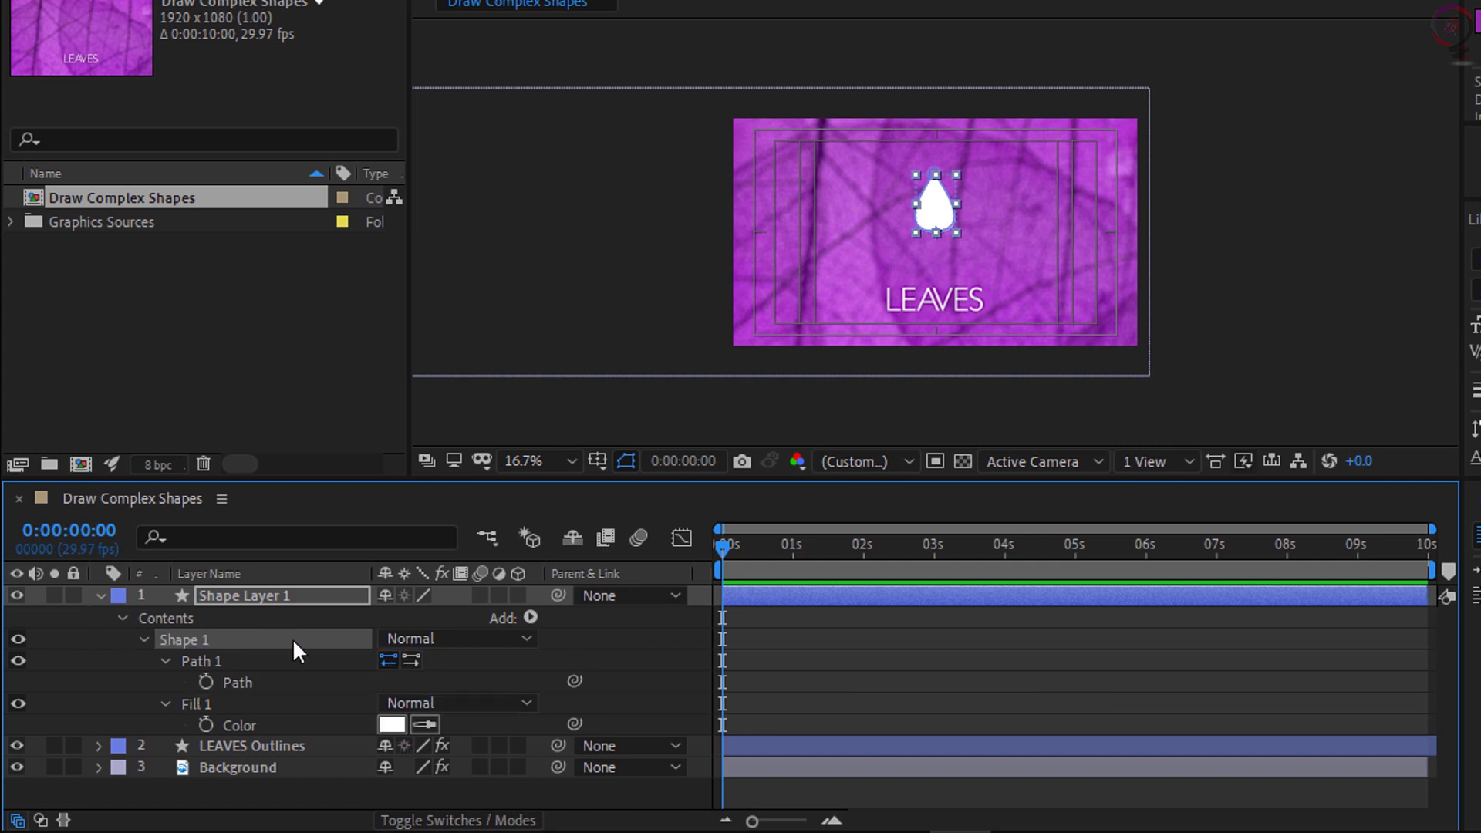
{"action": "key", "text": "ctrl+d"}
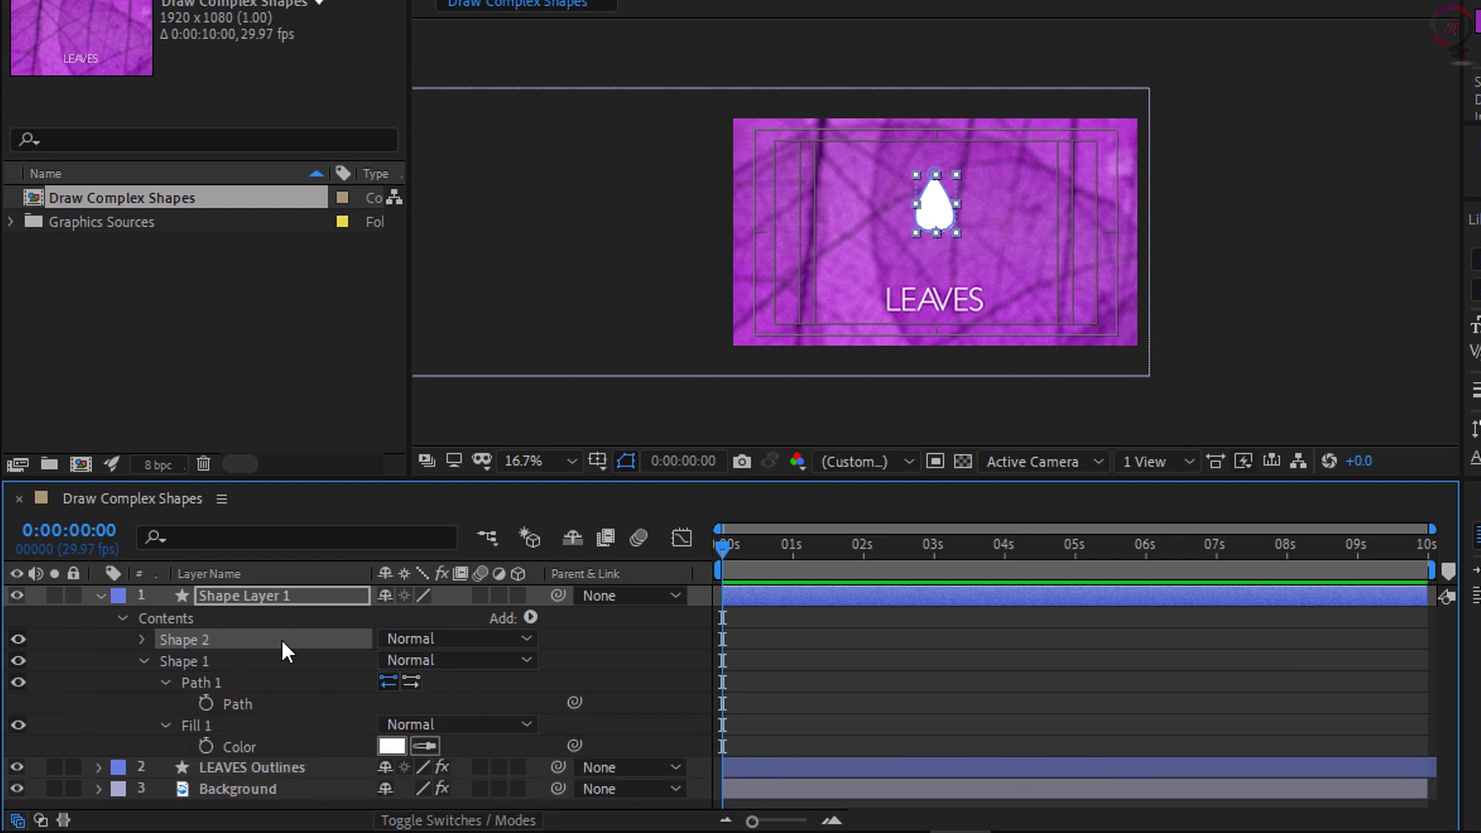
Set the Scale in Shape 2's Transform properties to 157%.
{"action": "left_click", "coordinate": [142, 640]}
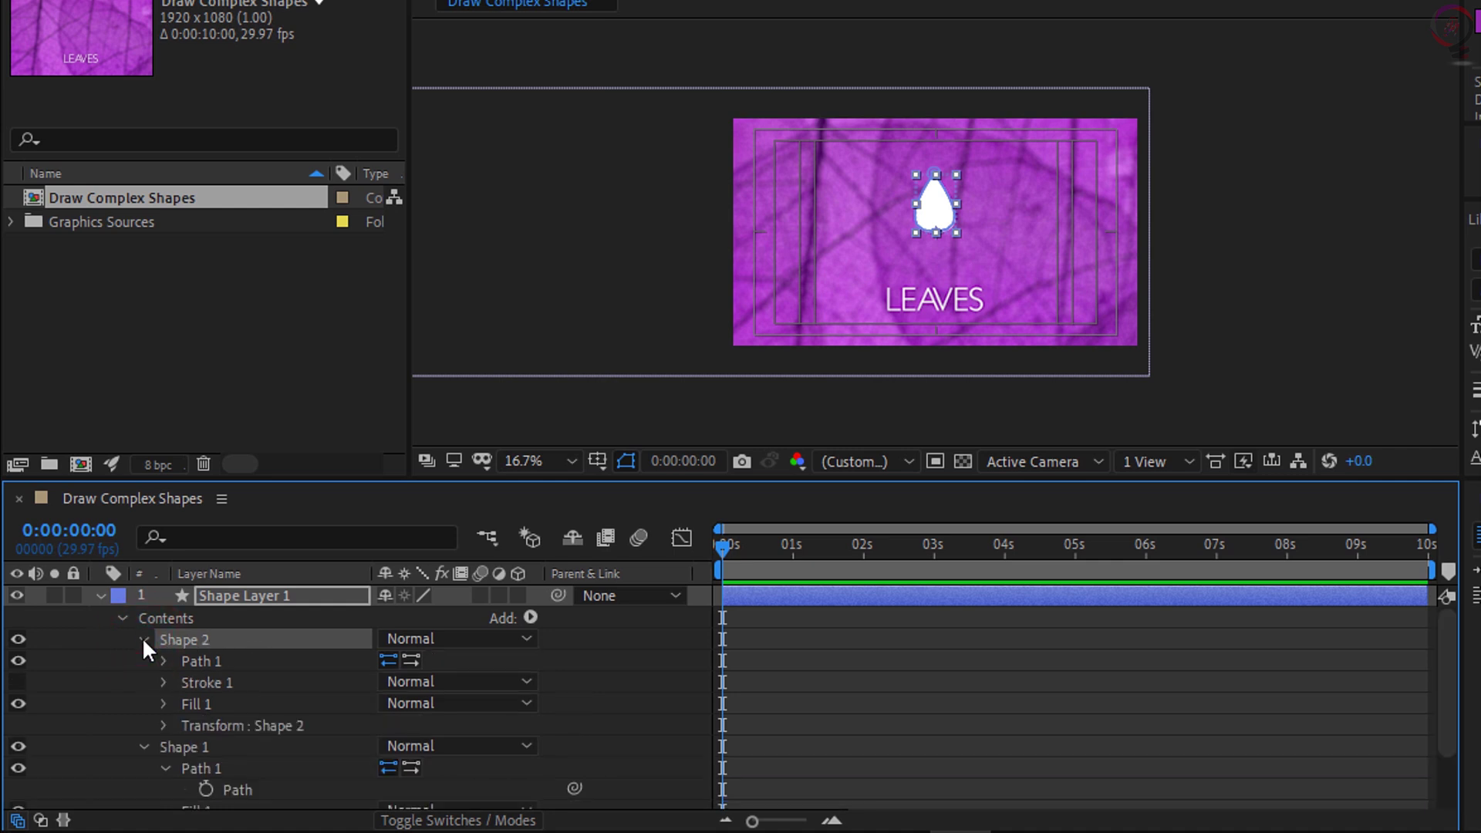
{"action": "left_click", "coordinate": [164, 725]}
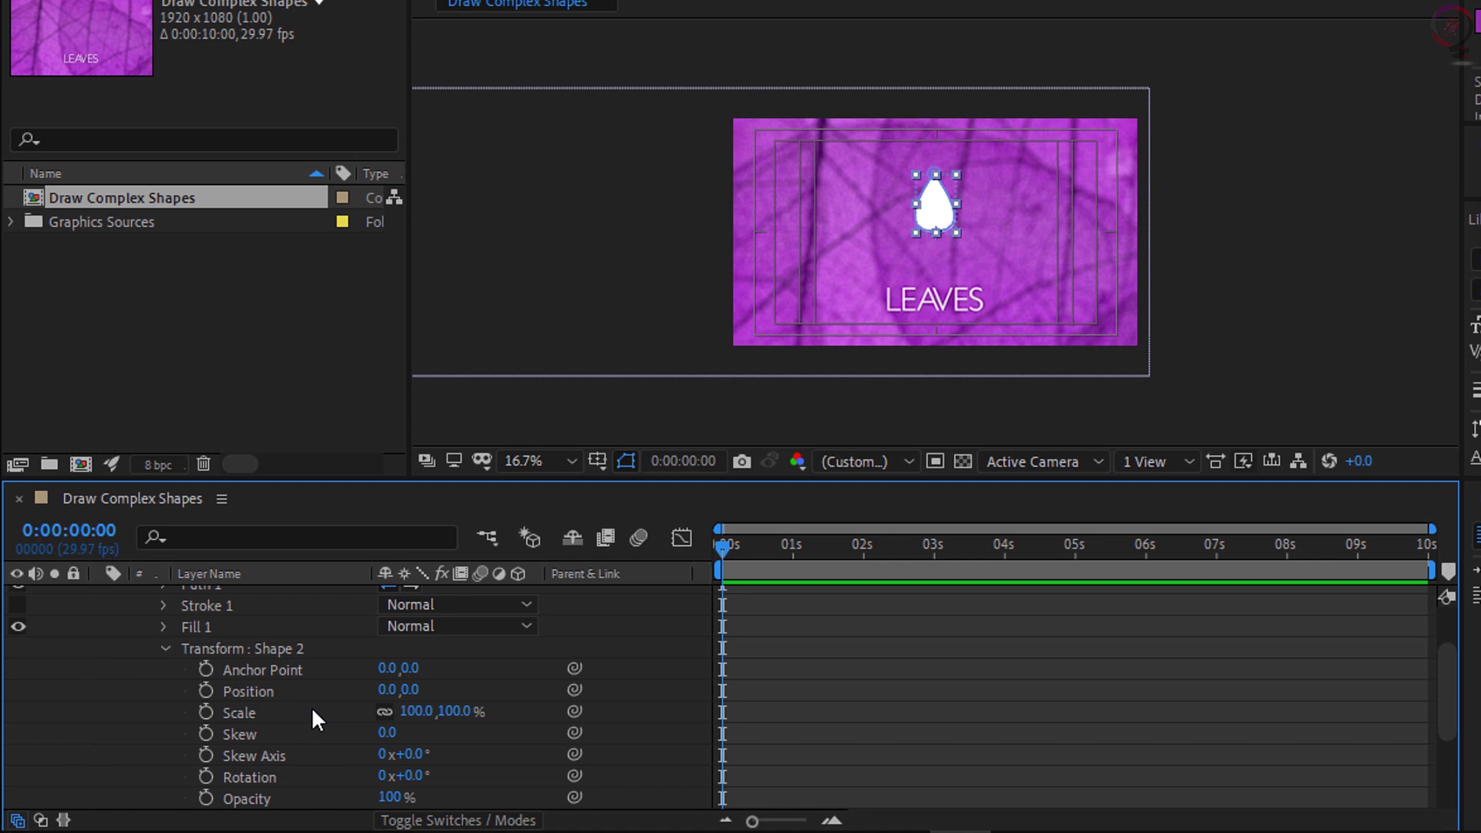
{"action": "left_click", "coordinate": [417, 711]}
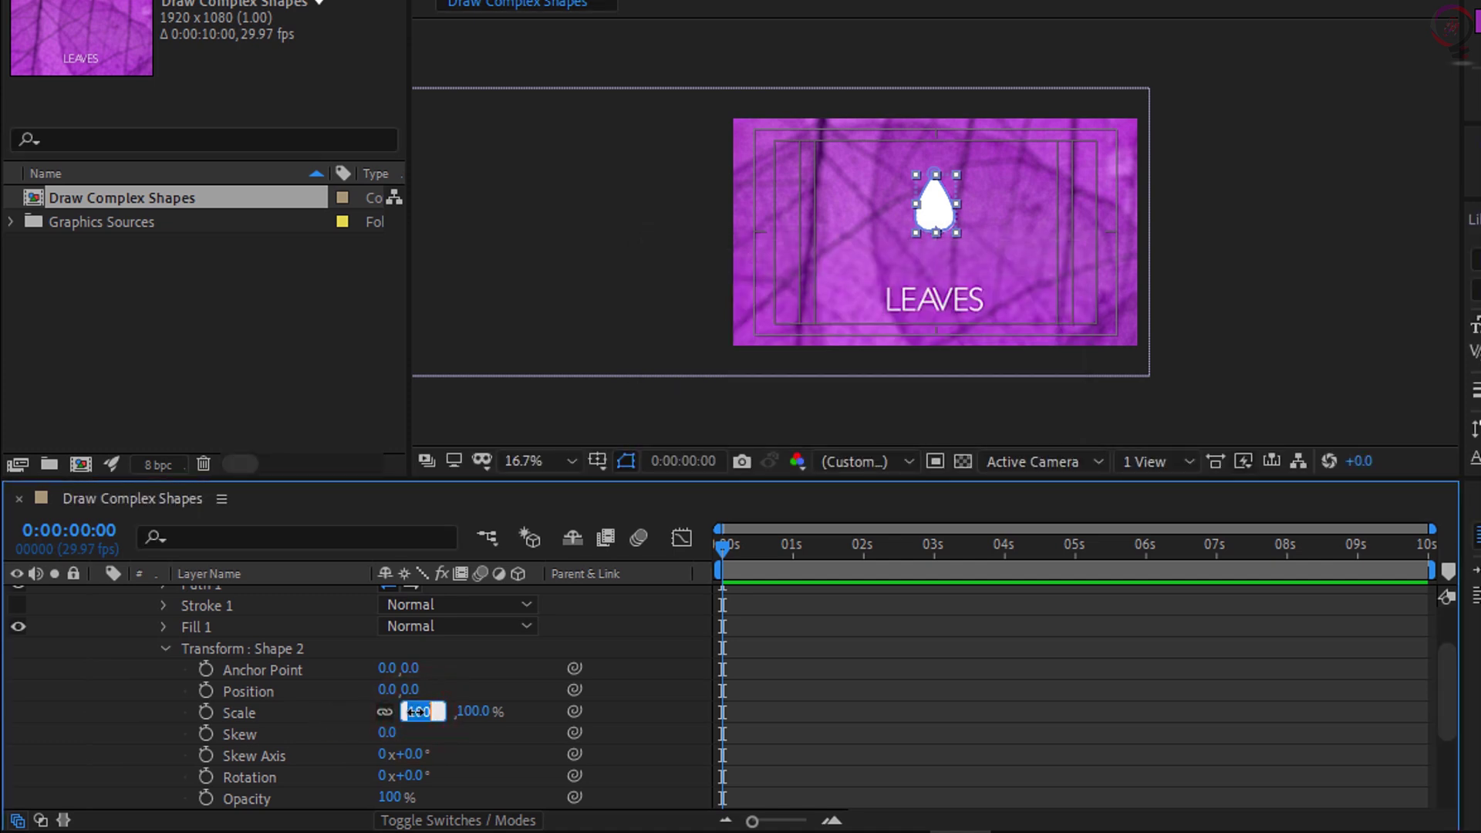
{"action": "type", "text": "157"}
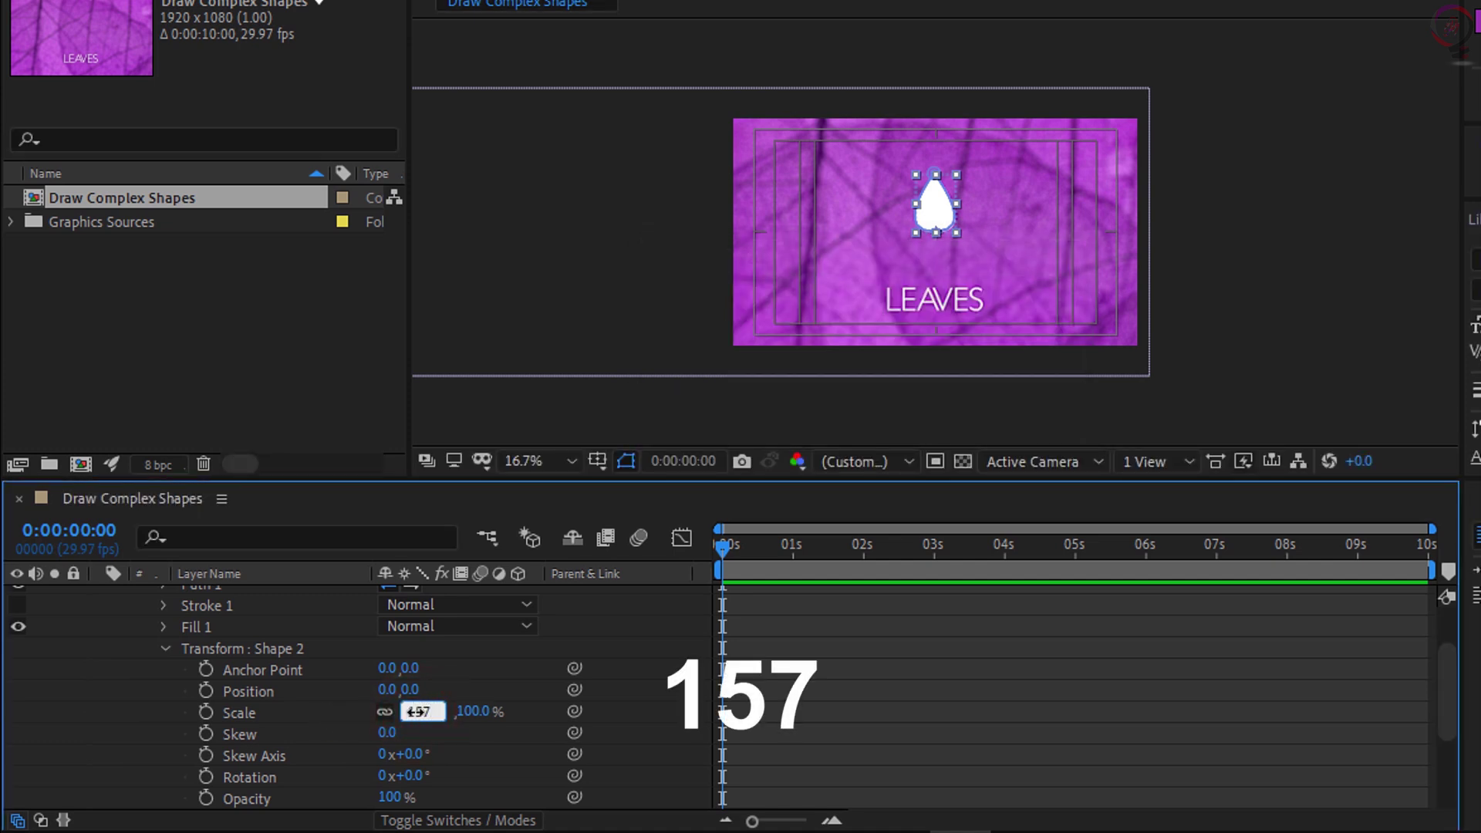
{"action": "key", "text": "Return"}
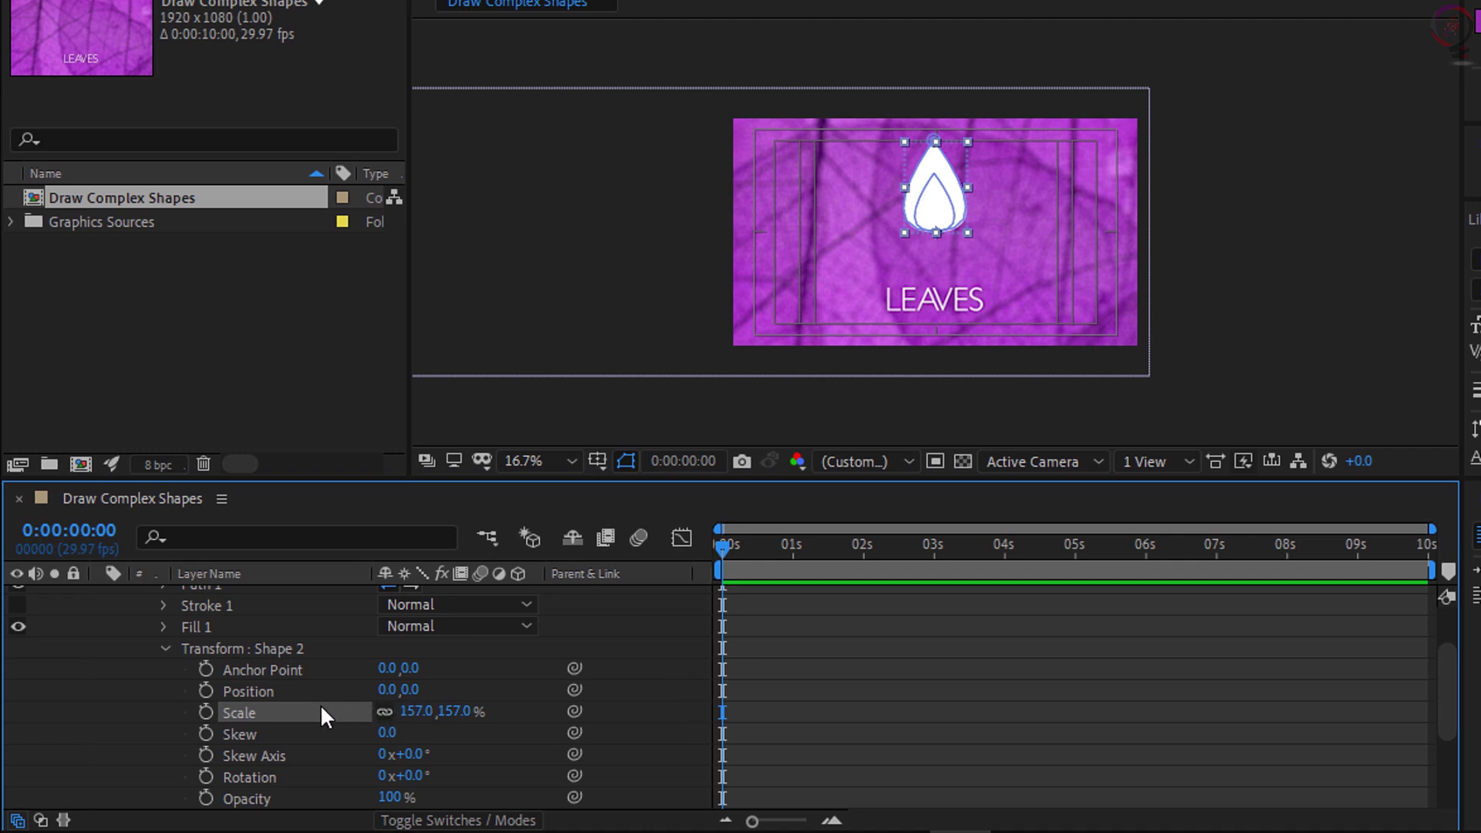
{"action": "scroll", "coordinate": [92, 661], "scroll_direction": "up", "scroll_amount": 3}
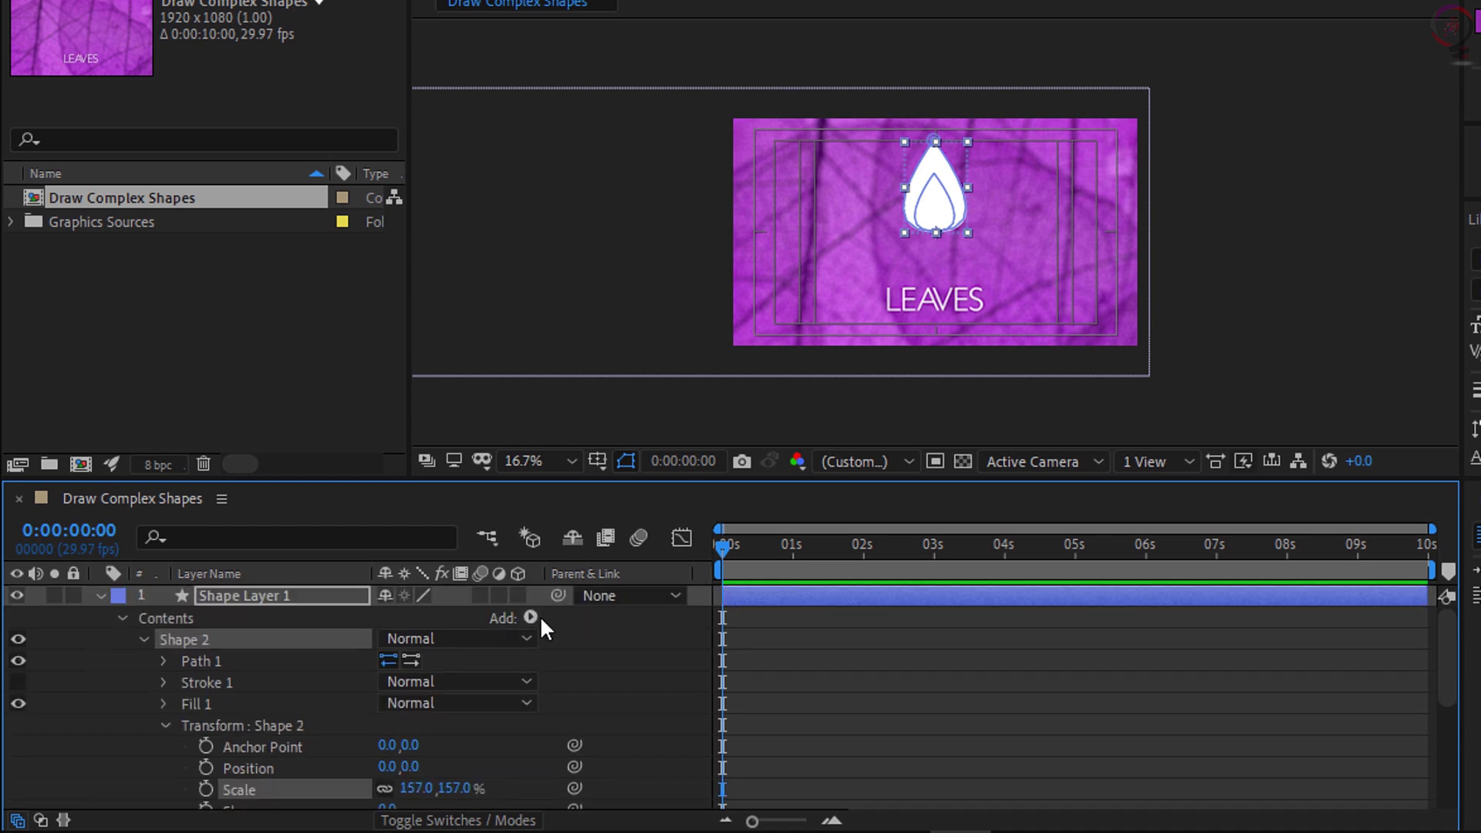
{"action": "left_click", "coordinate": [173, 617]}
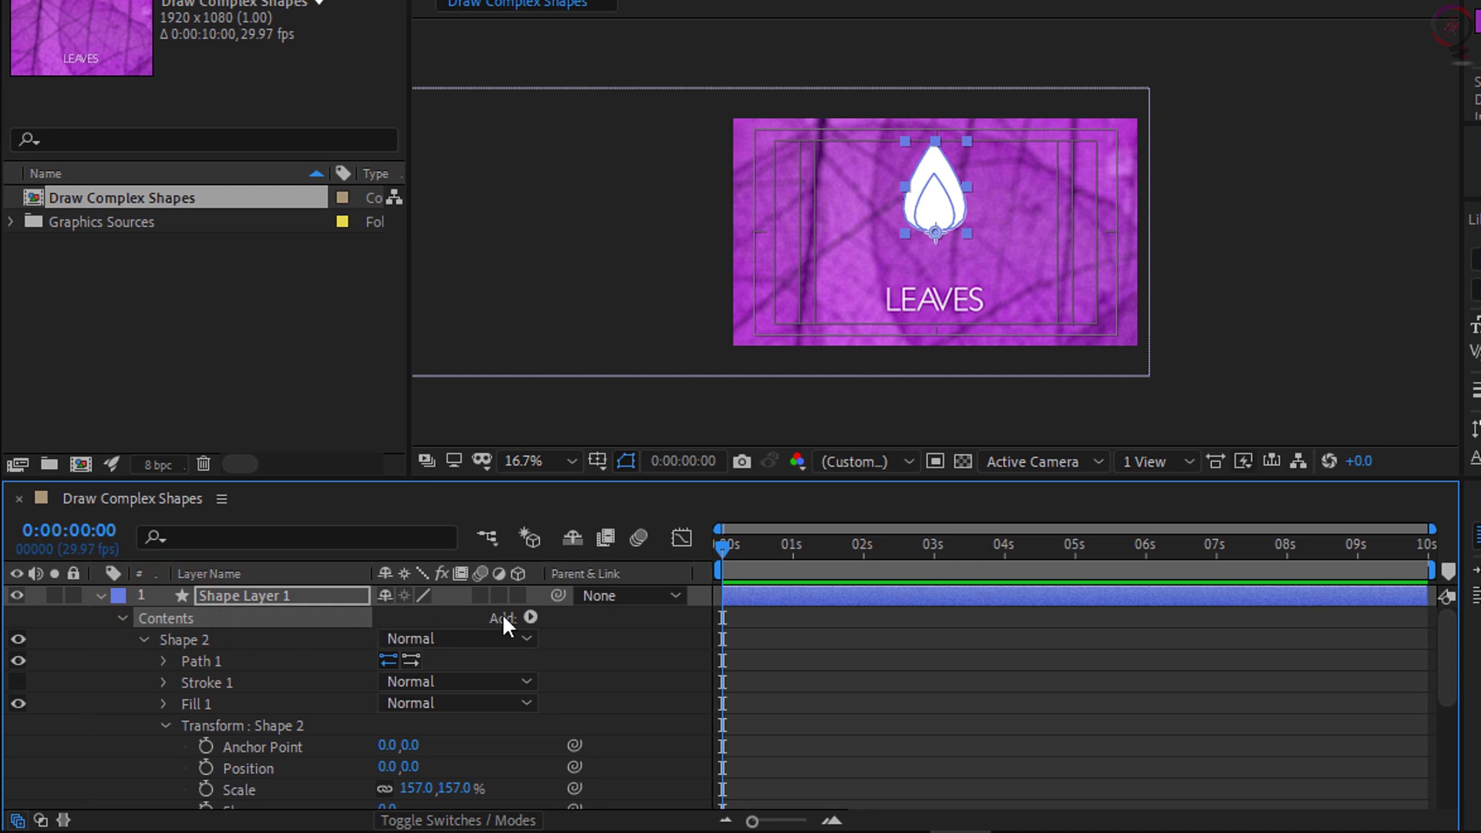
Add a Merge Paths operator and set its mode to Exclude Intersections.
{"action": "left_click", "coordinate": [529, 617]}
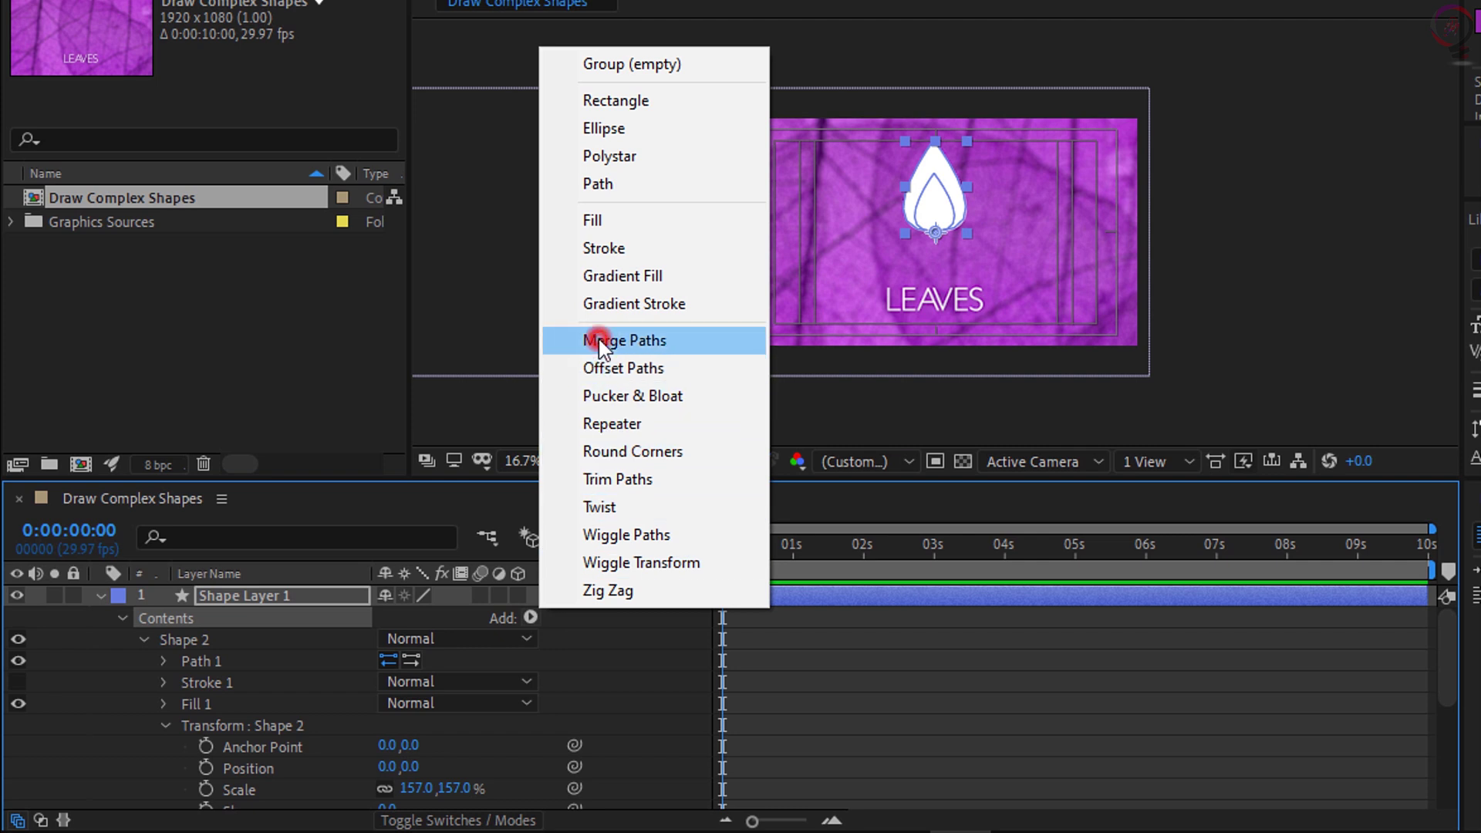
{"action": "left_click", "coordinate": [601, 342]}
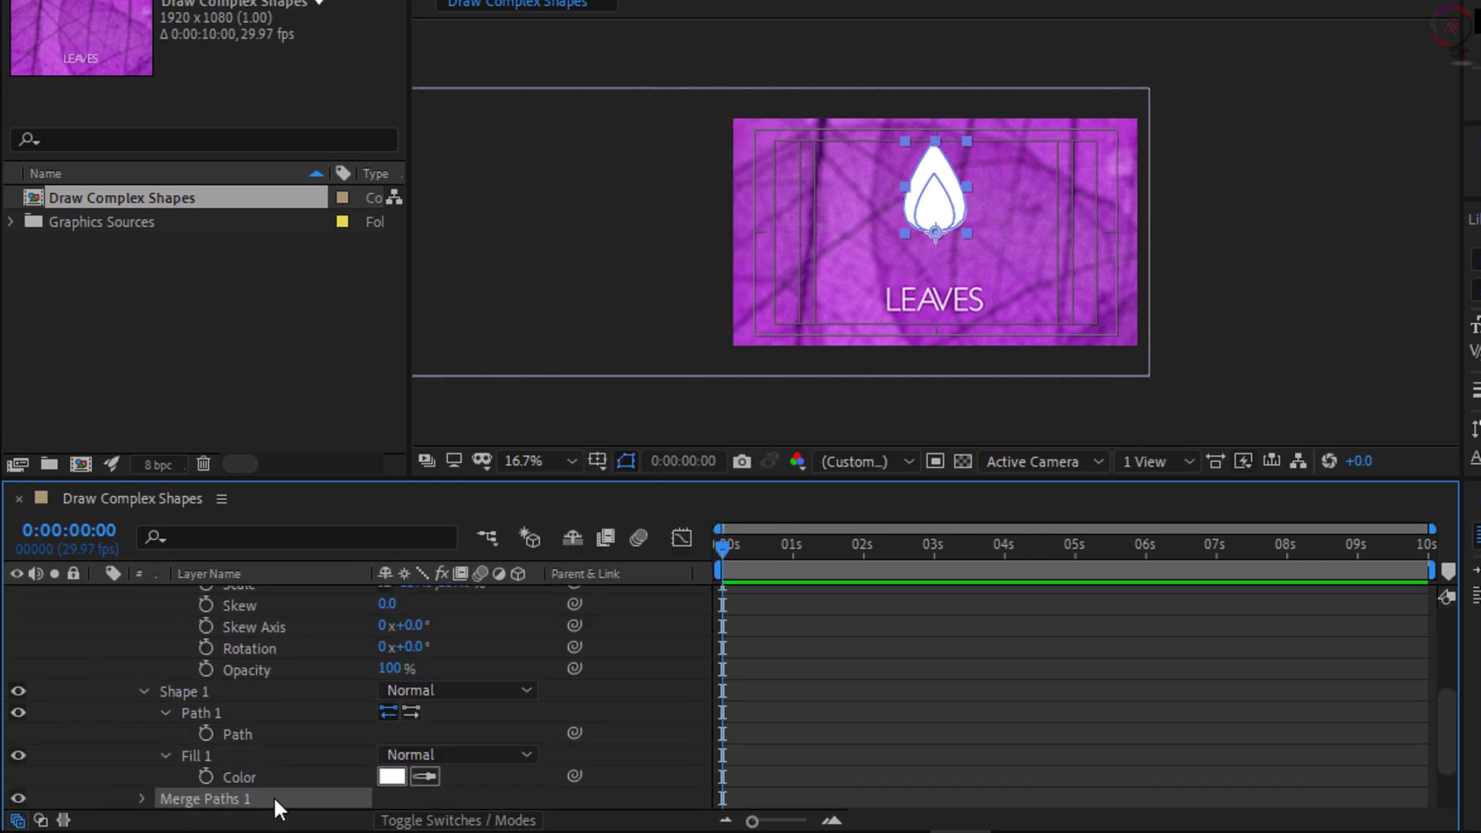
{"action": "left_click", "coordinate": [141, 798]}
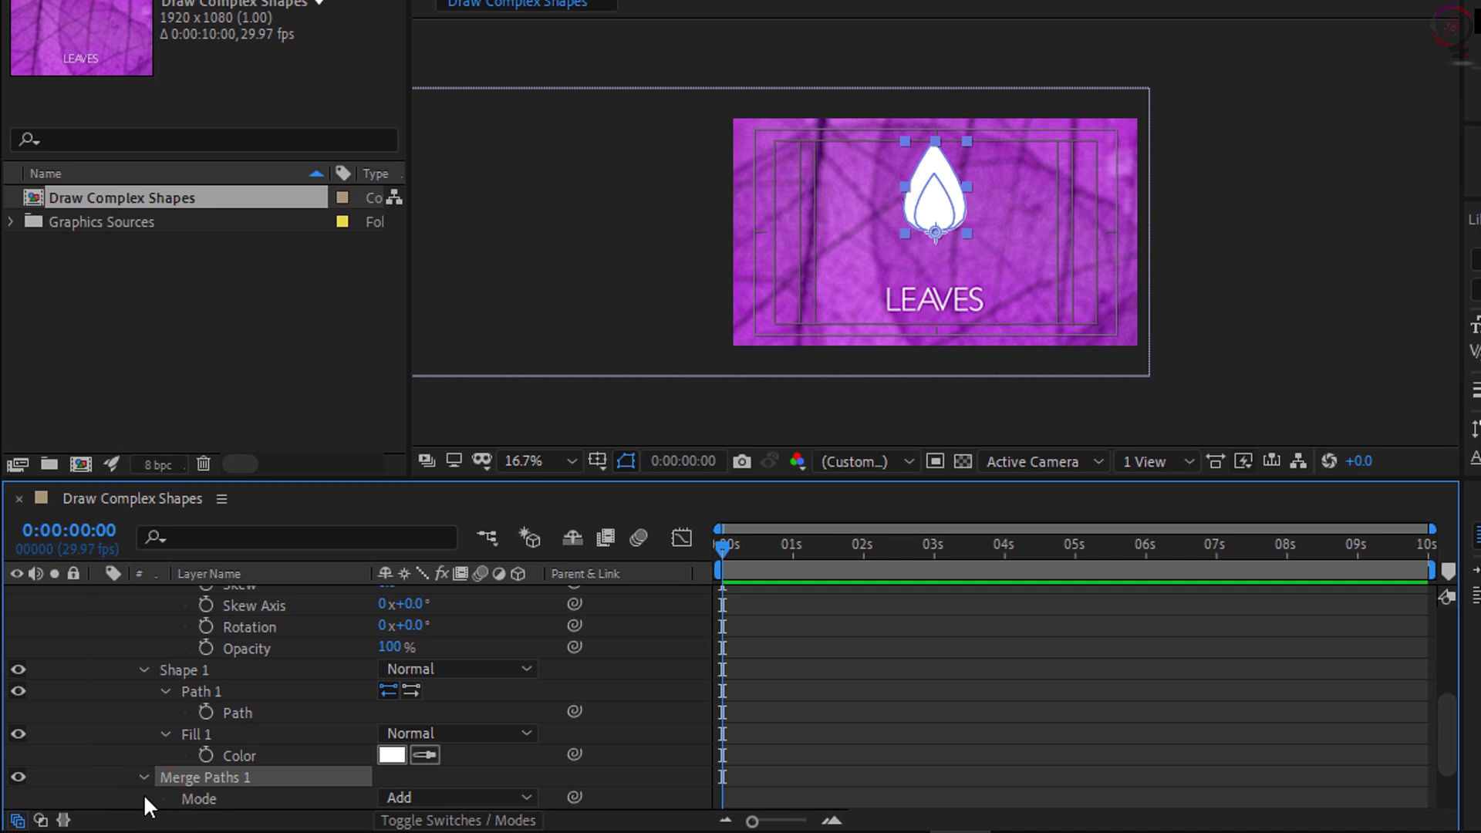
{"action": "left_click", "coordinate": [512, 797]}
{"action": "left_click", "coordinate": [558, 771]}
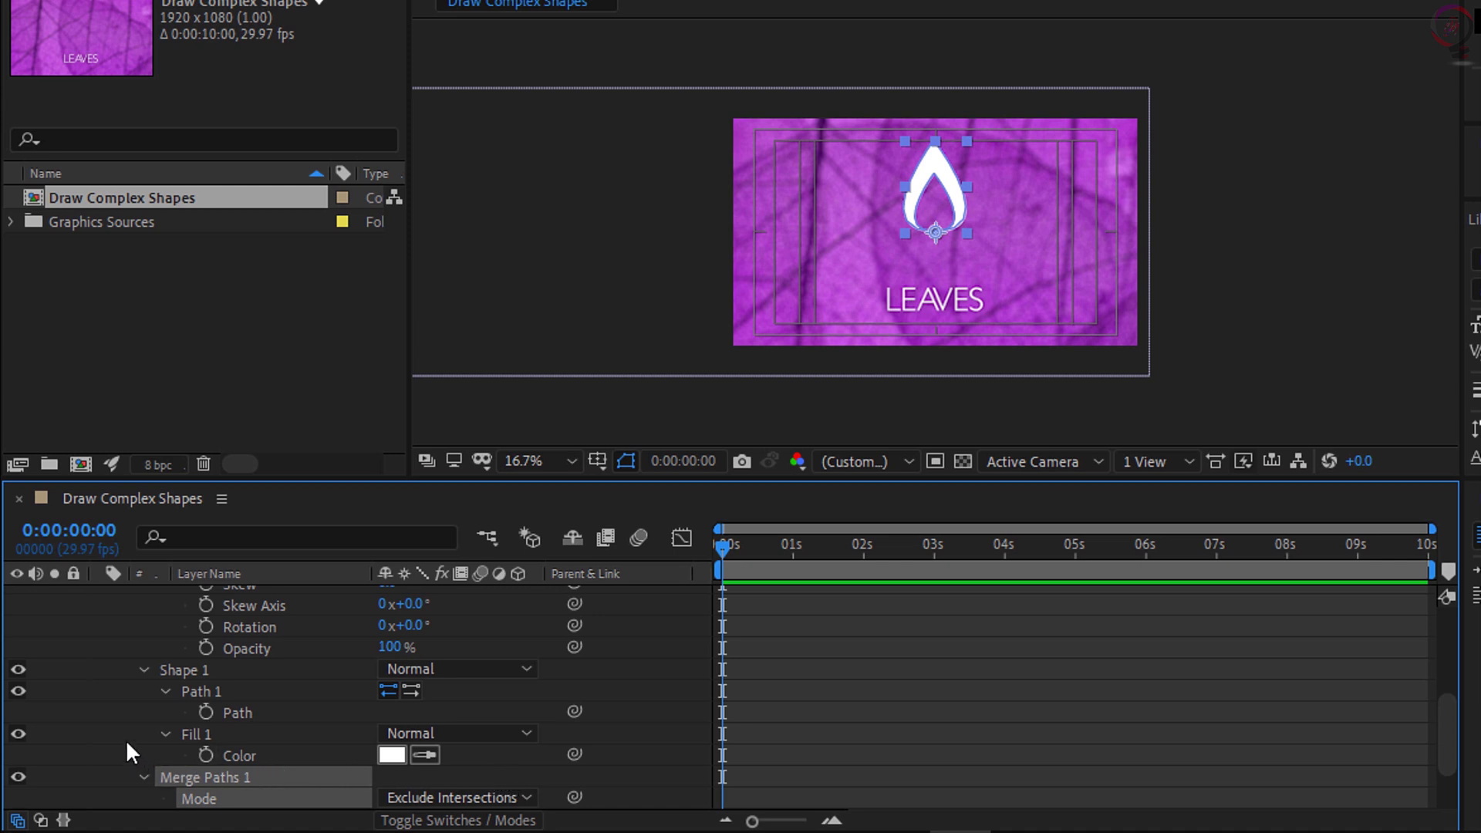
{"action": "scroll", "coordinate": [123, 733], "scroll_direction": "up", "scroll_amount": 5}
{"action": "left_click", "coordinate": [160, 618]}
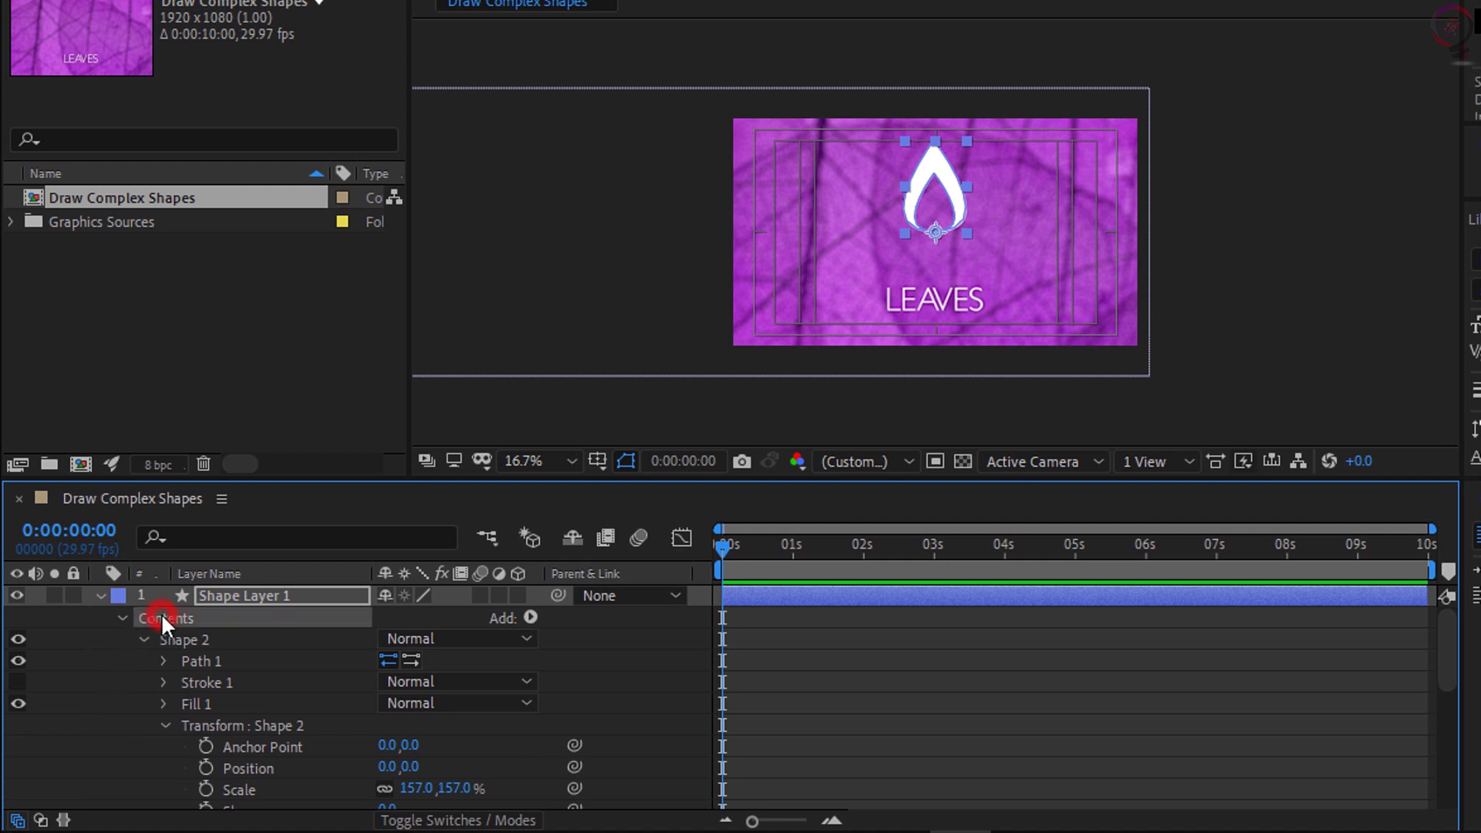
Add a Repeater with transform Position X 0 and Rotation 120° between copies.
{"action": "left_click", "coordinate": [530, 617]}
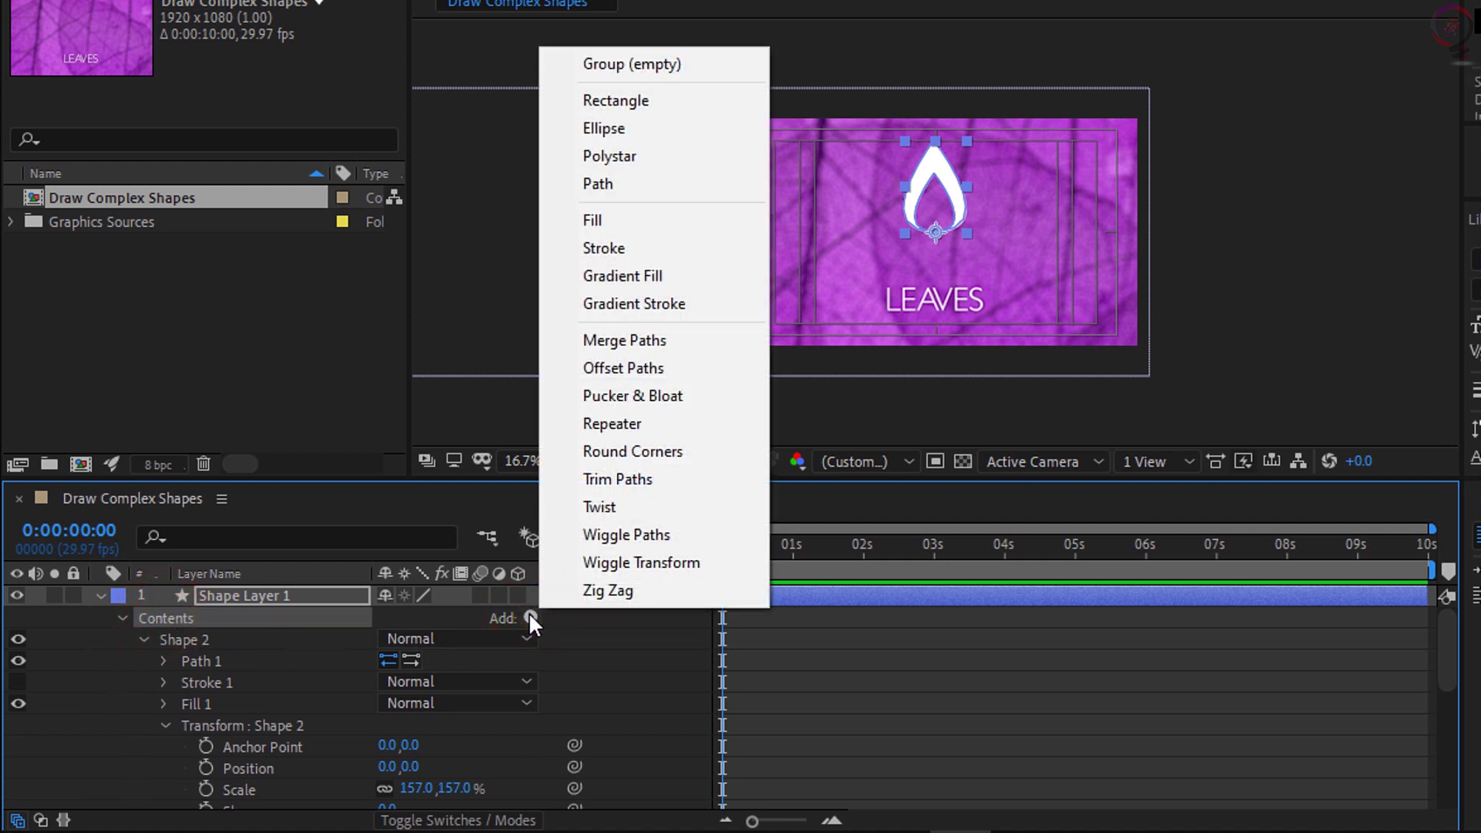
{"action": "left_click", "coordinate": [600, 423]}
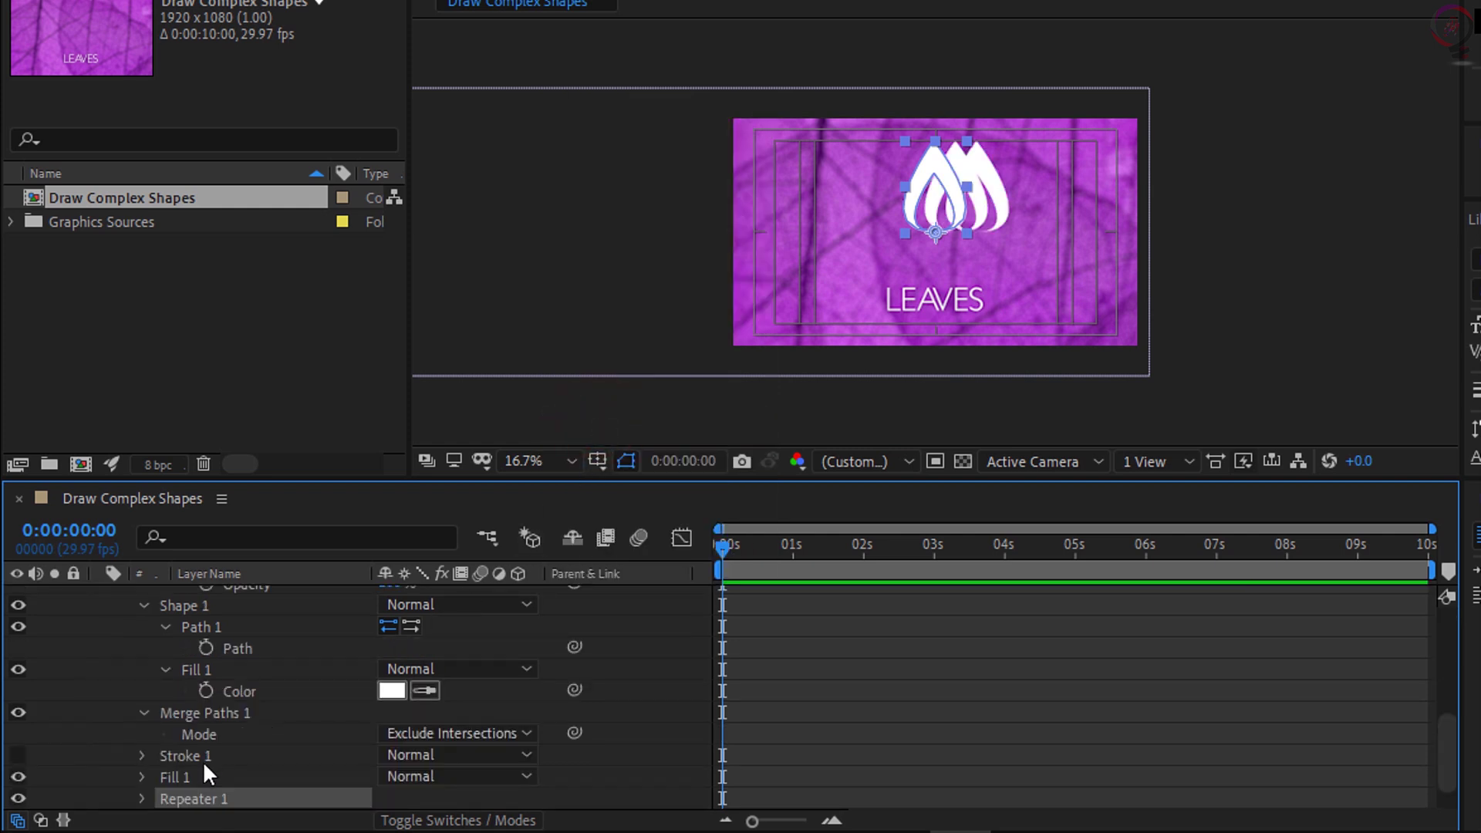
{"action": "left_click", "coordinate": [147, 798]}
{"action": "left_click", "coordinate": [166, 798]}
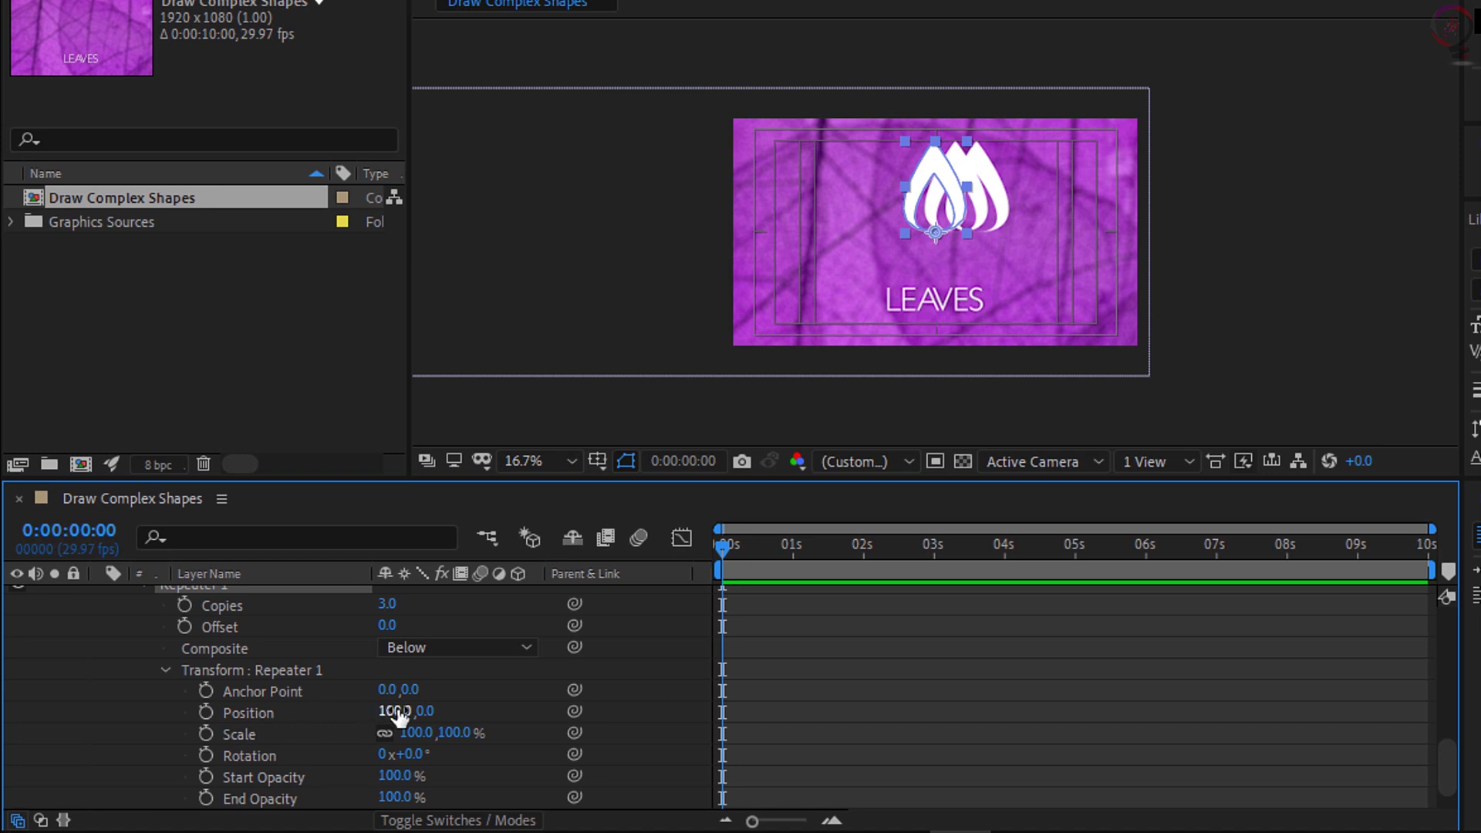
{"action": "type", "text": "0"}
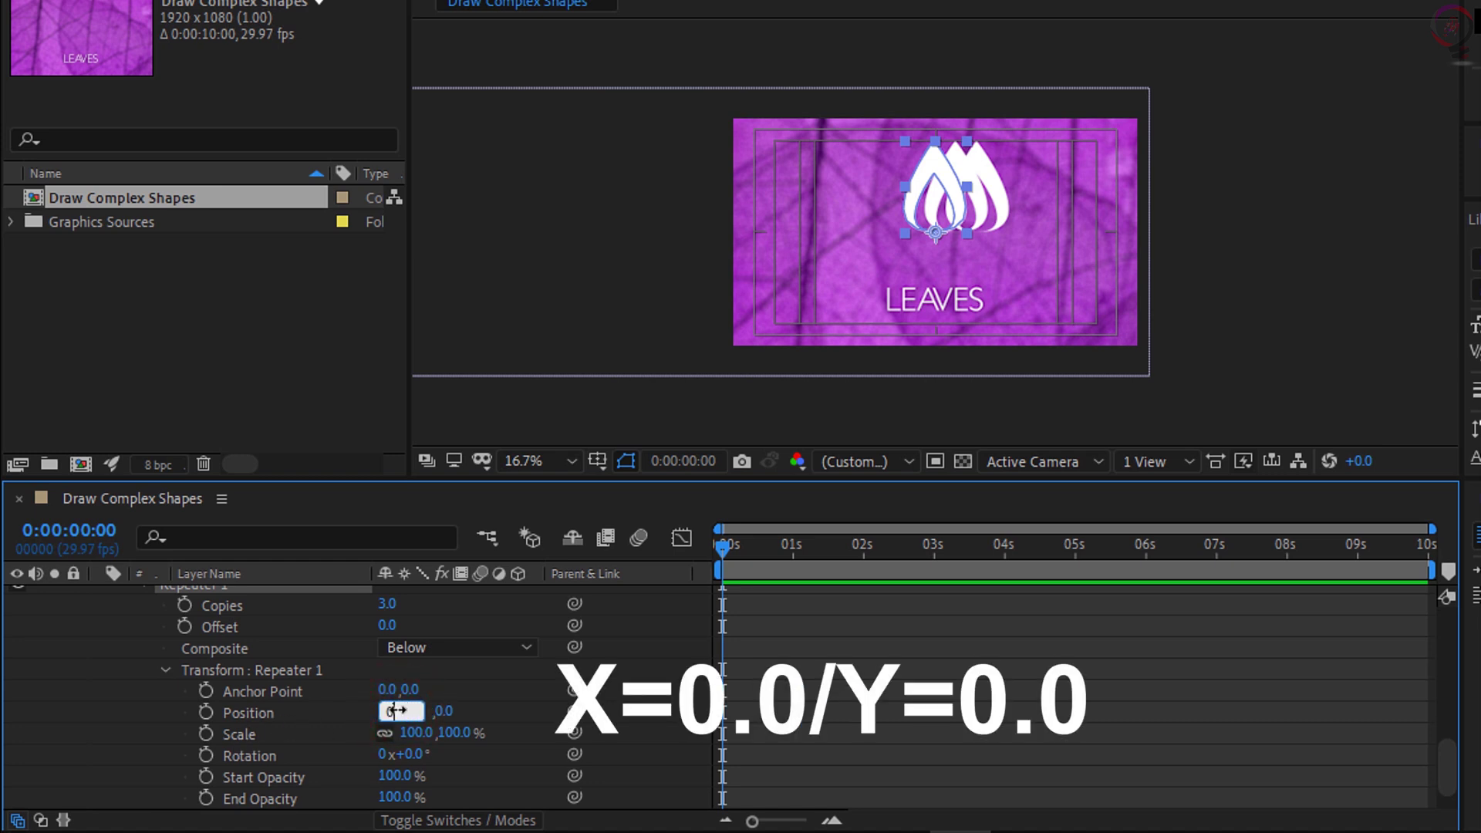
{"action": "key", "text": "Return"}
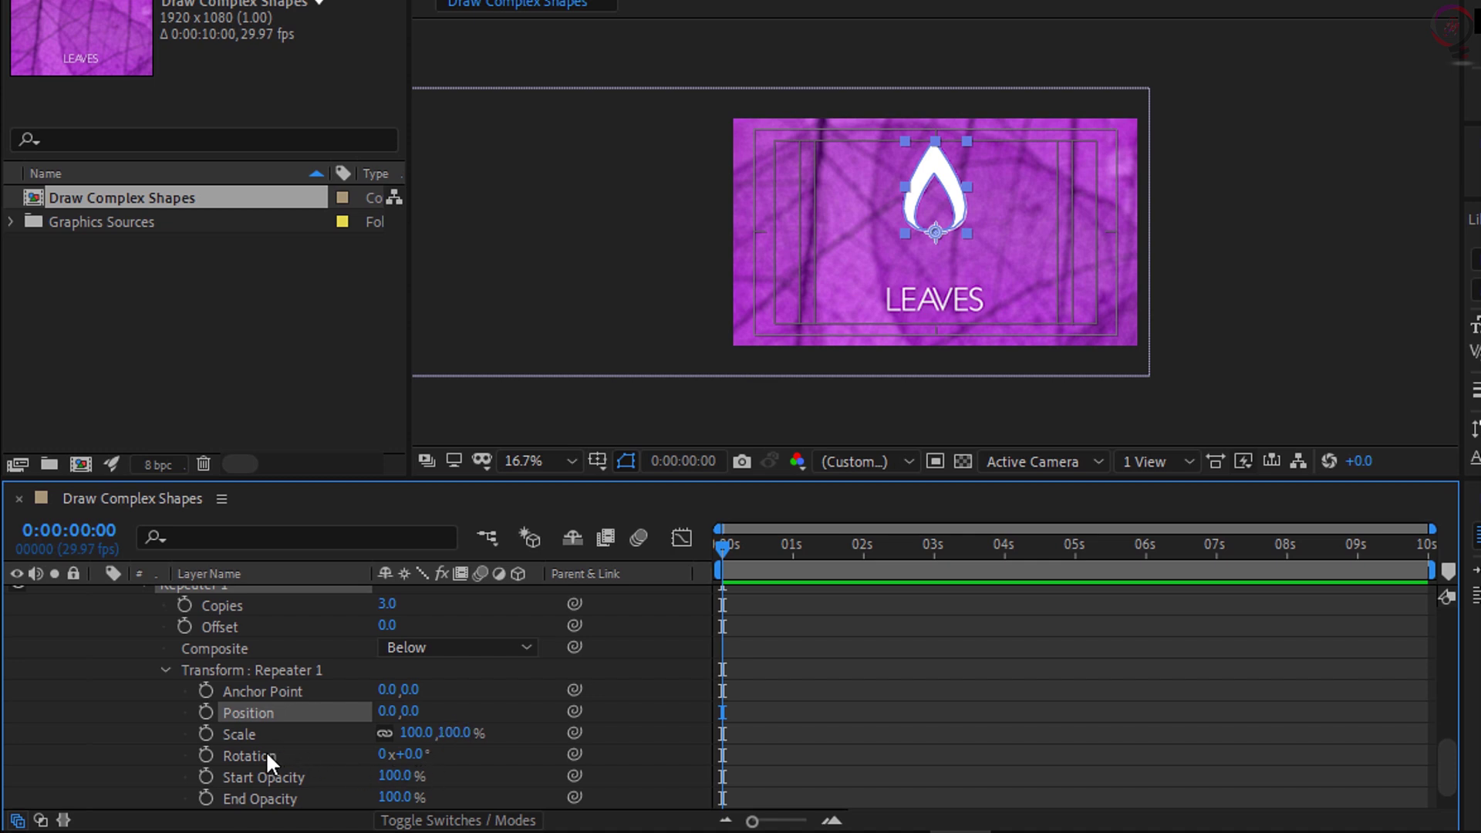
{"action": "left_click", "coordinate": [409, 754]}
{"action": "type", "text": "120"}
{"action": "key", "text": "Return"}
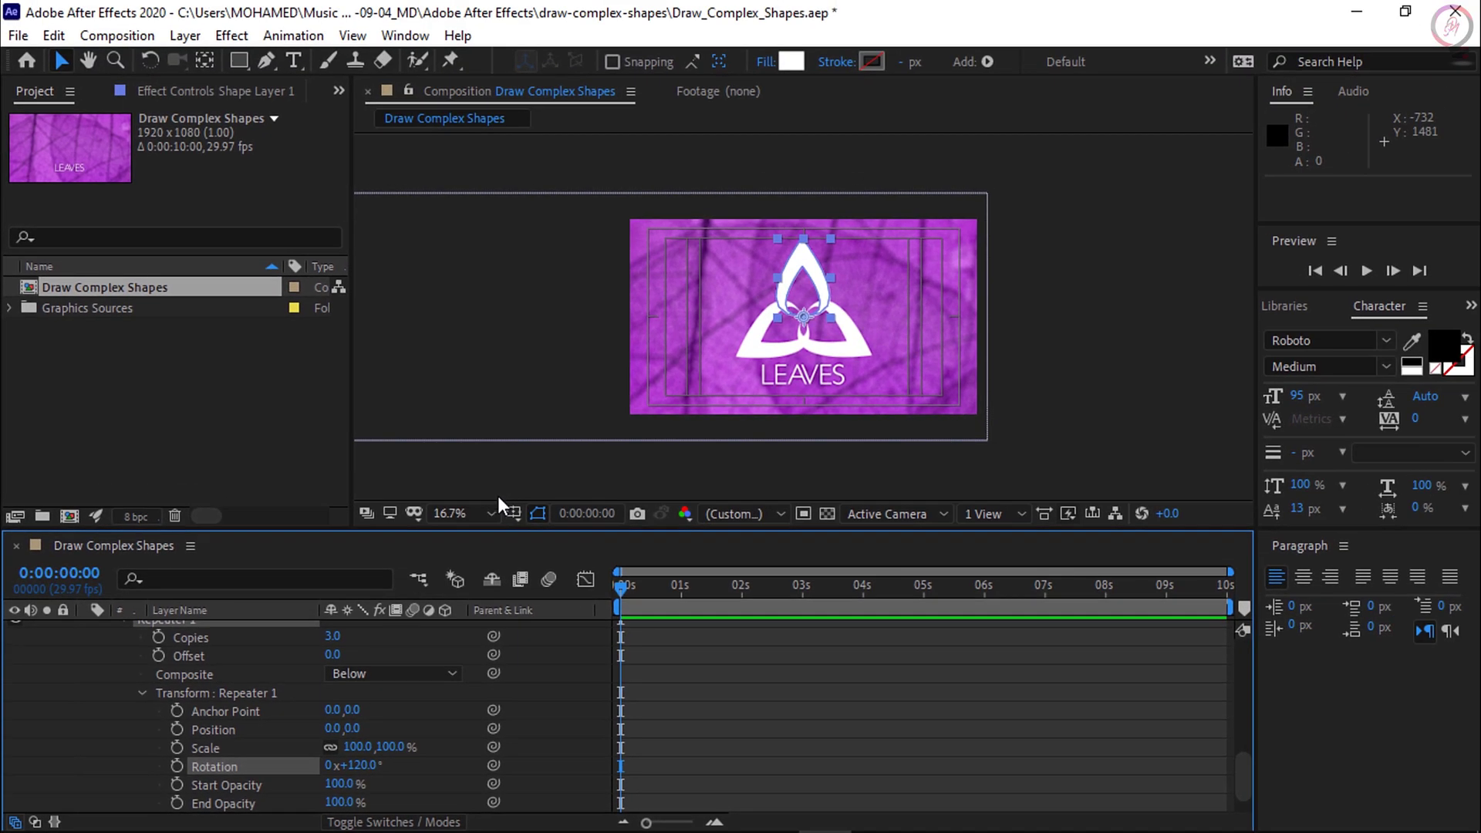
{"action": "left_click", "coordinate": [509, 490]}
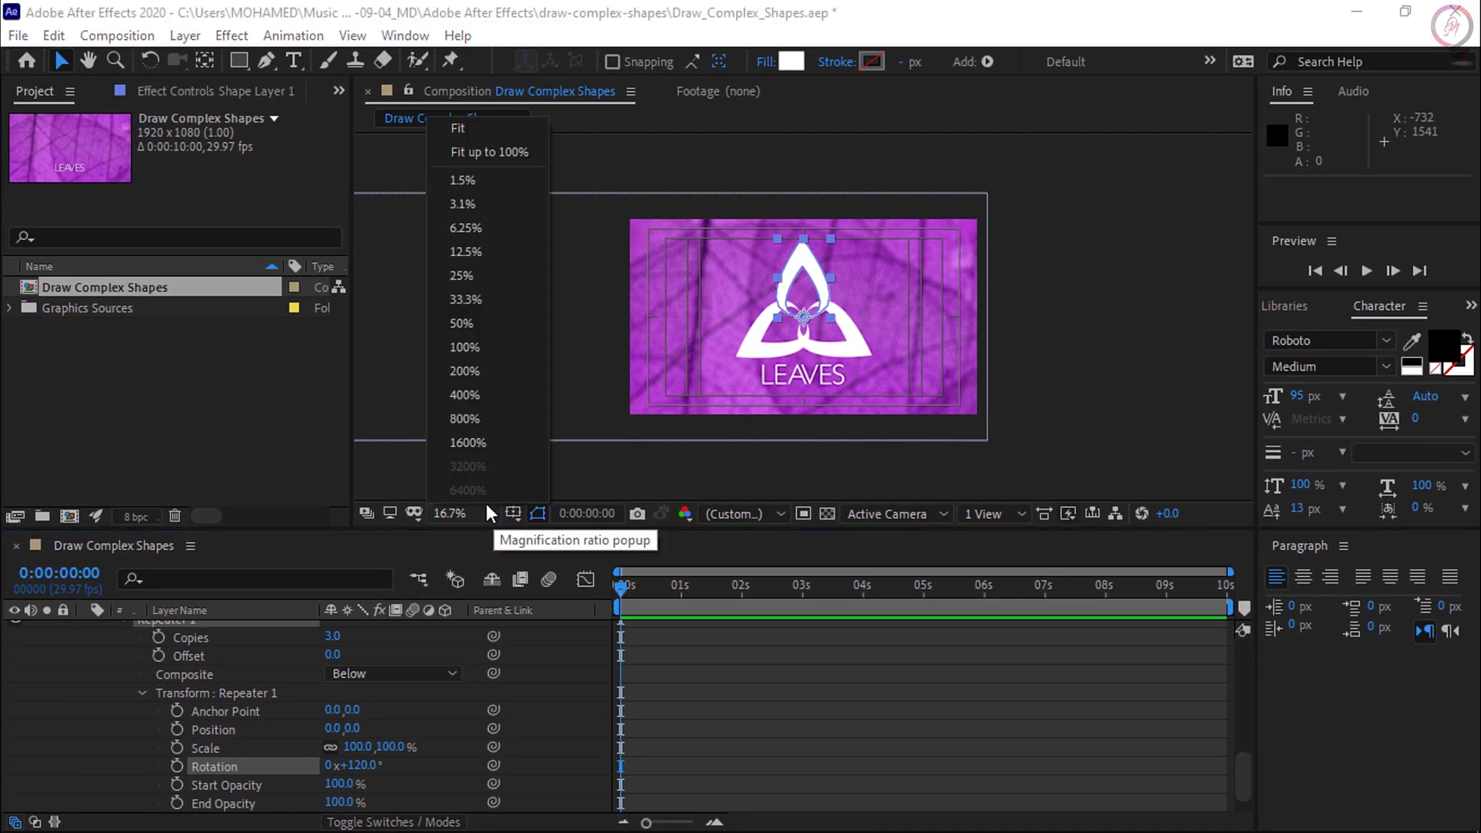
Set the viewer magnification to Fit to show the whole leaf logo.
{"action": "left_click", "coordinate": [454, 128]}
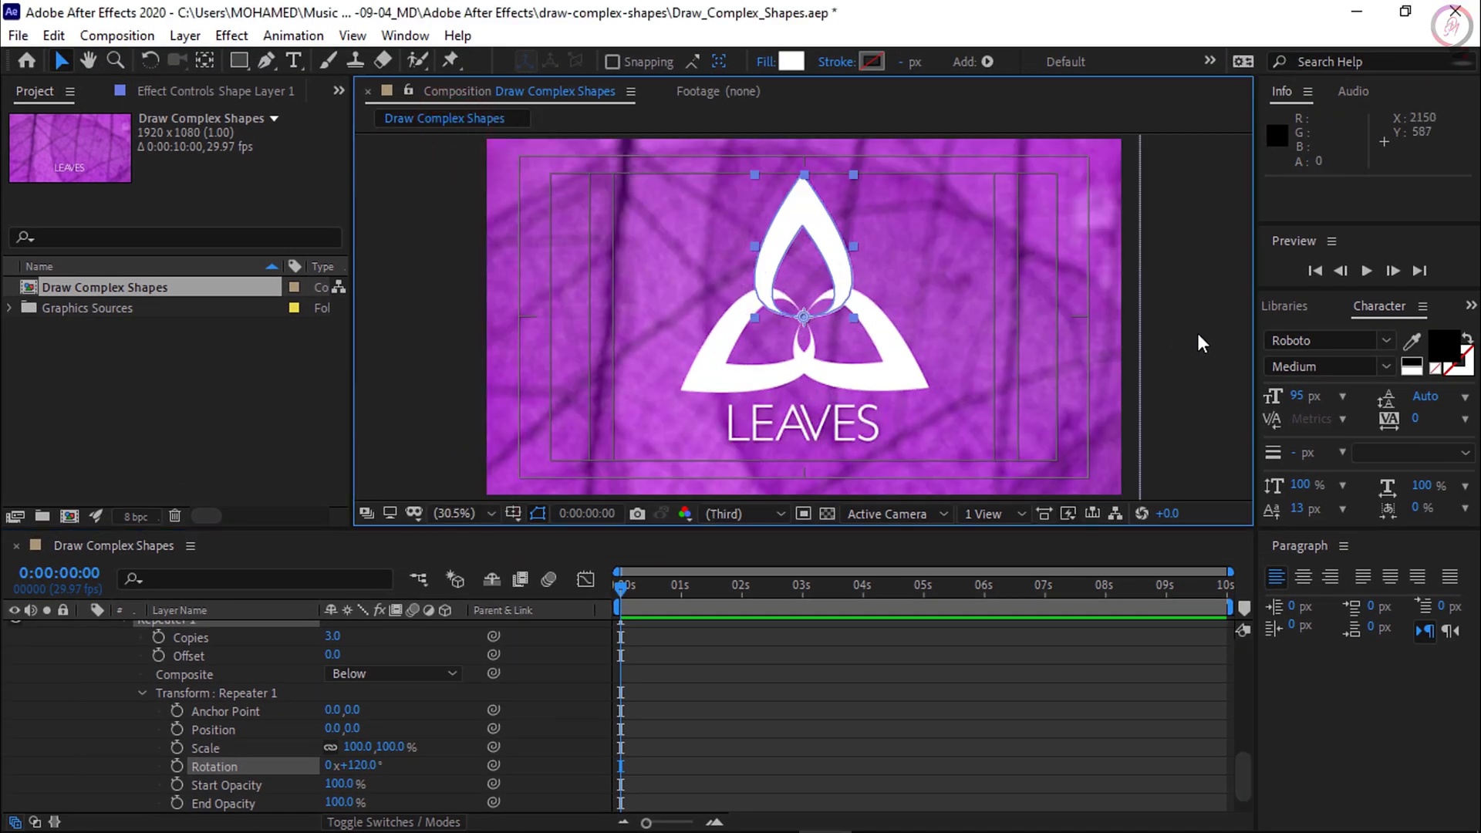